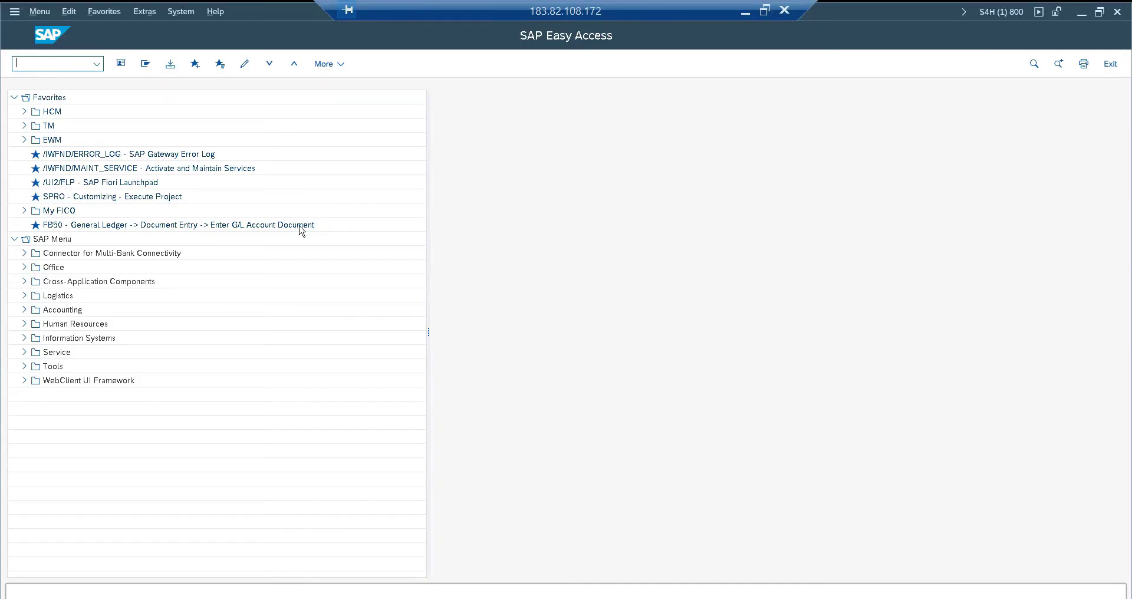
- Start the ABAP Editor with transaction SE38
left_click(72, 65)
type("se38")
key("Return")
- Enter ZJIYPROG1 as the program name, picking it from the search results
key("BackSpace")
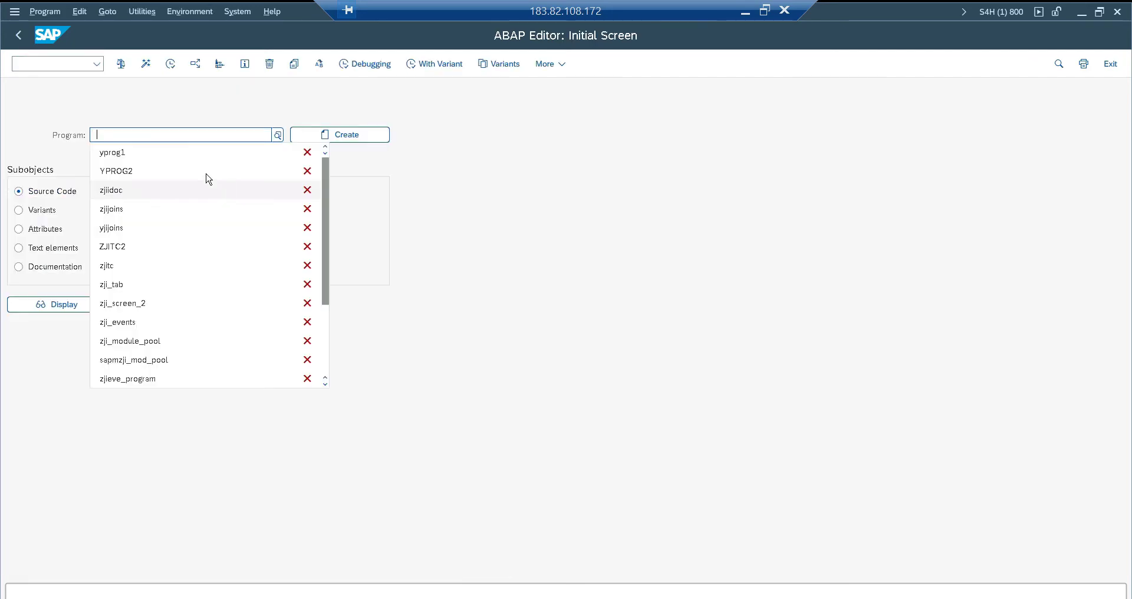
left_click(137, 154)
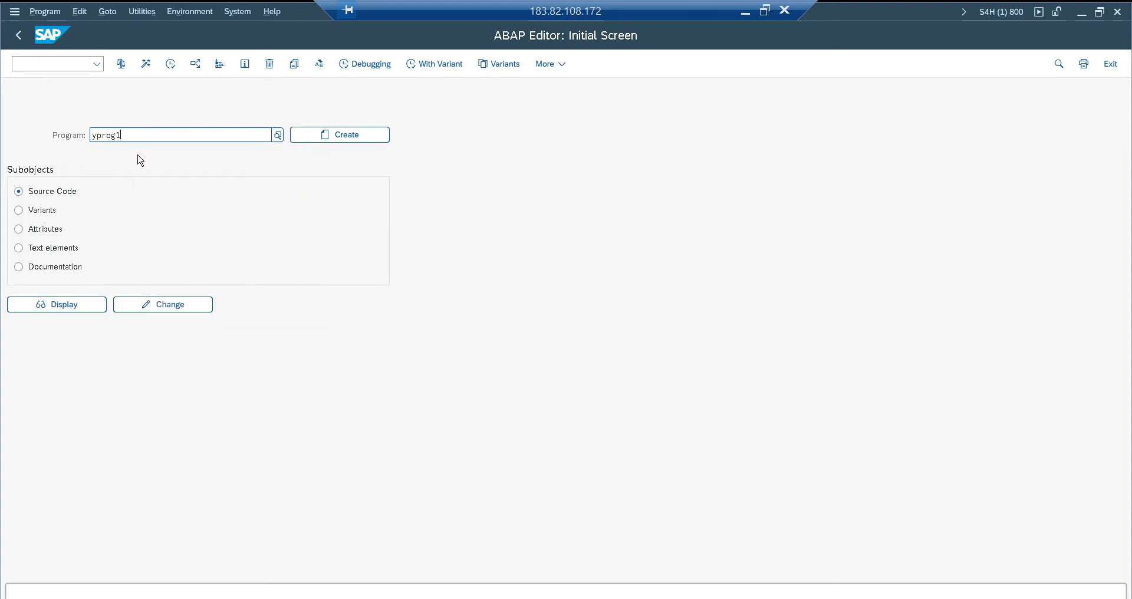
key("Home")
key("Delete")
key("End")
type("zji")
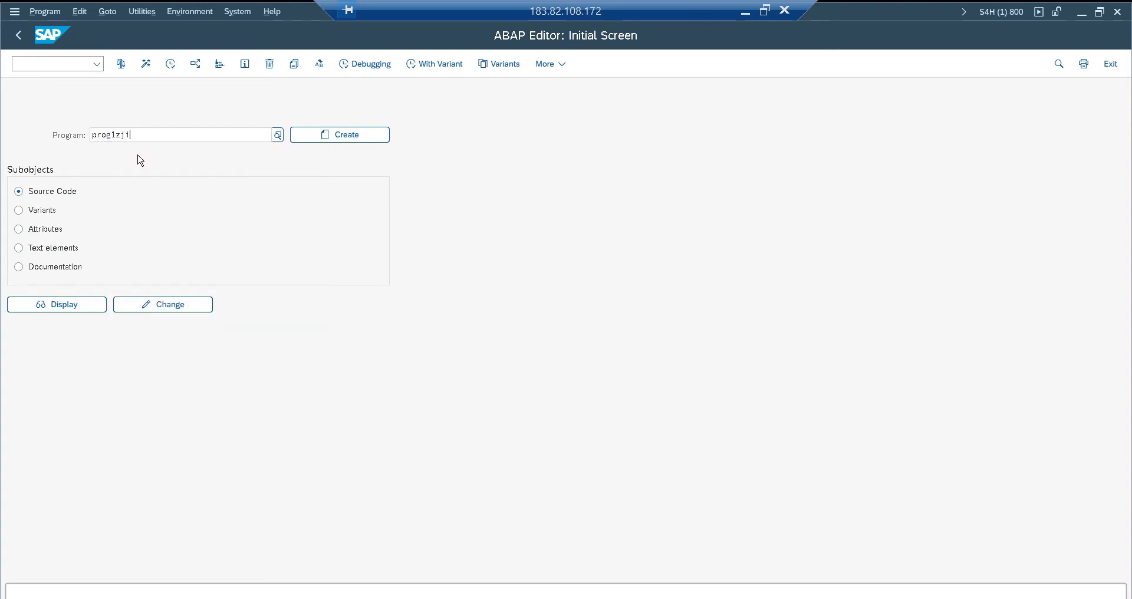
key("BackSpace")
key("BackSpace")
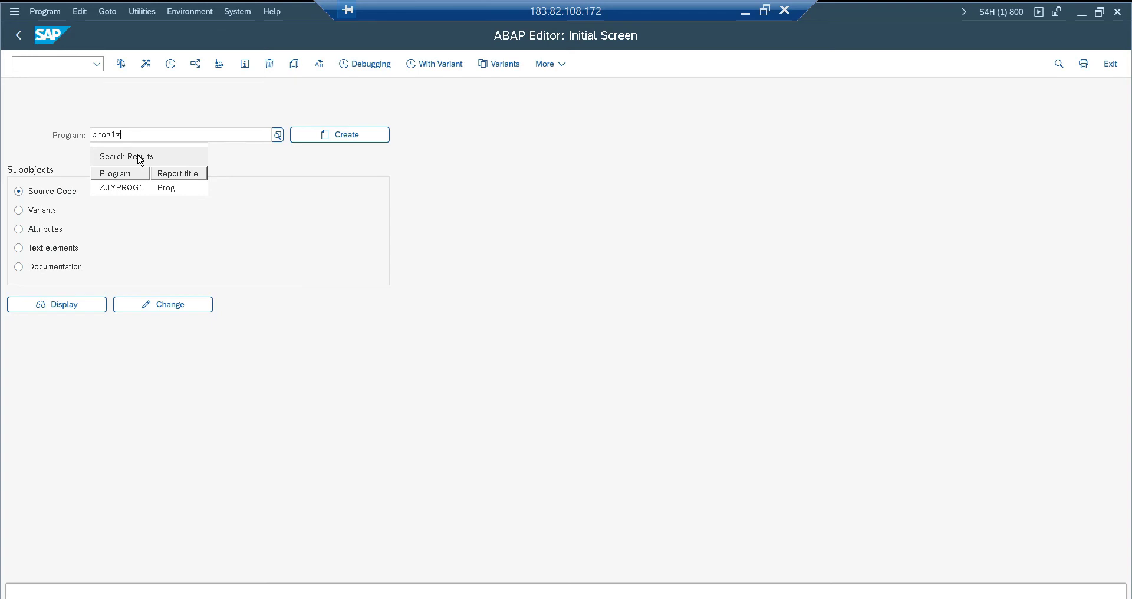
left_click(123, 190)
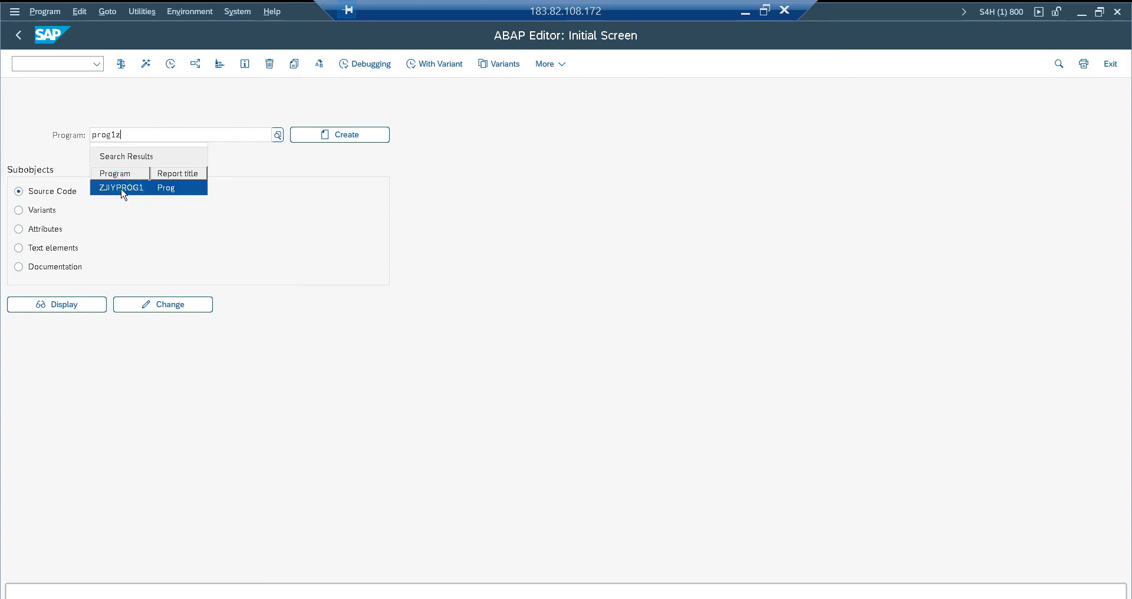
left_click(122, 191)
left_click(116, 190)
- Recover from the crashed window and open ZJIYPROG1's source in change mode
left_click(47, 306)
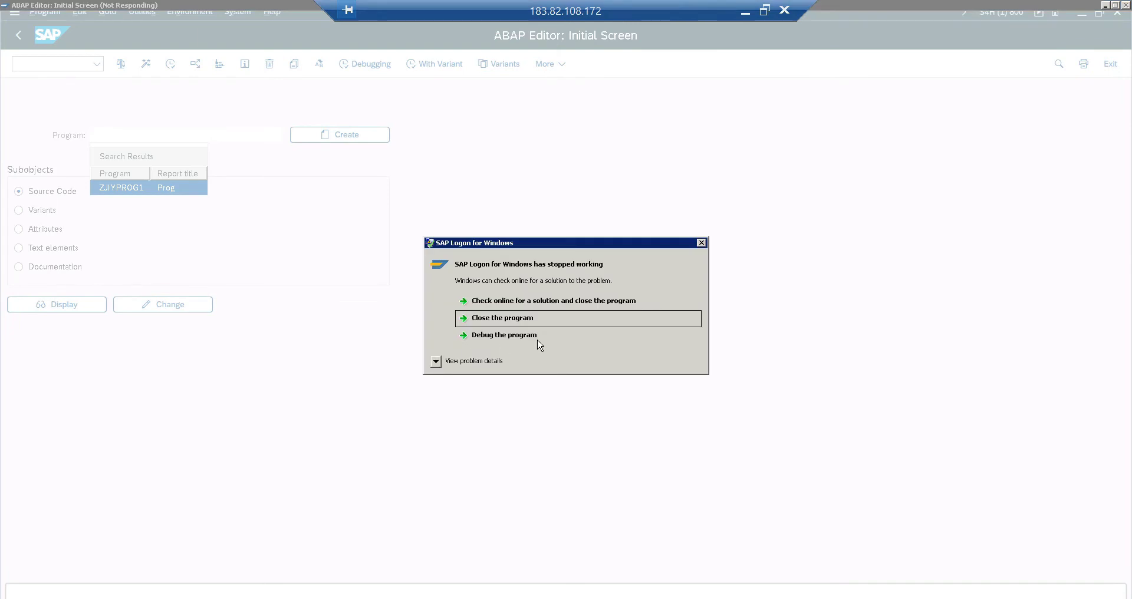
left_click(501, 318)
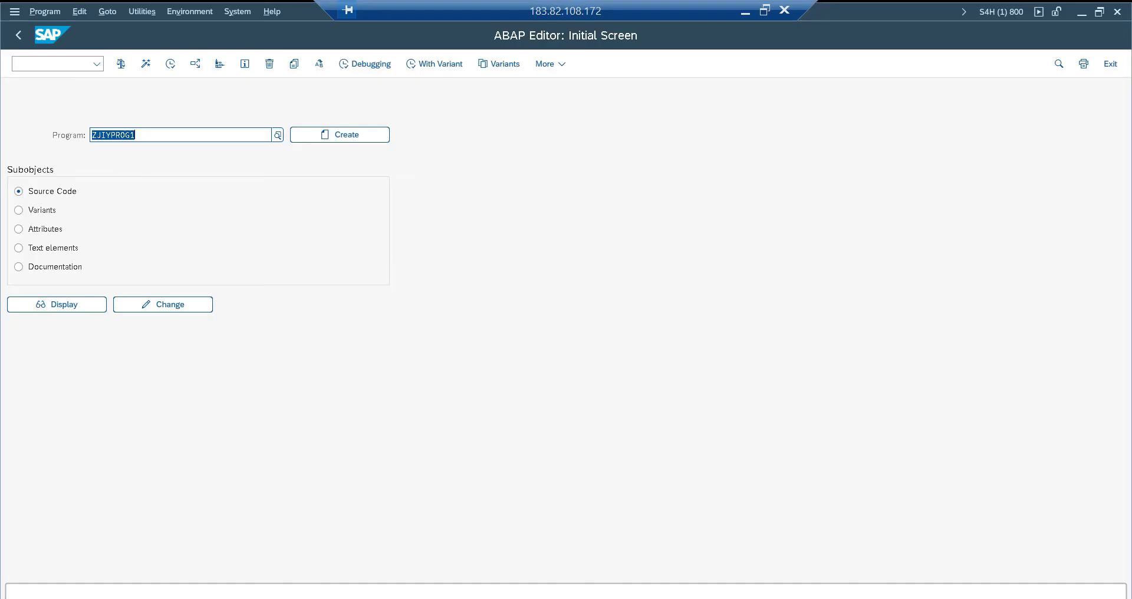
left_click(178, 302)
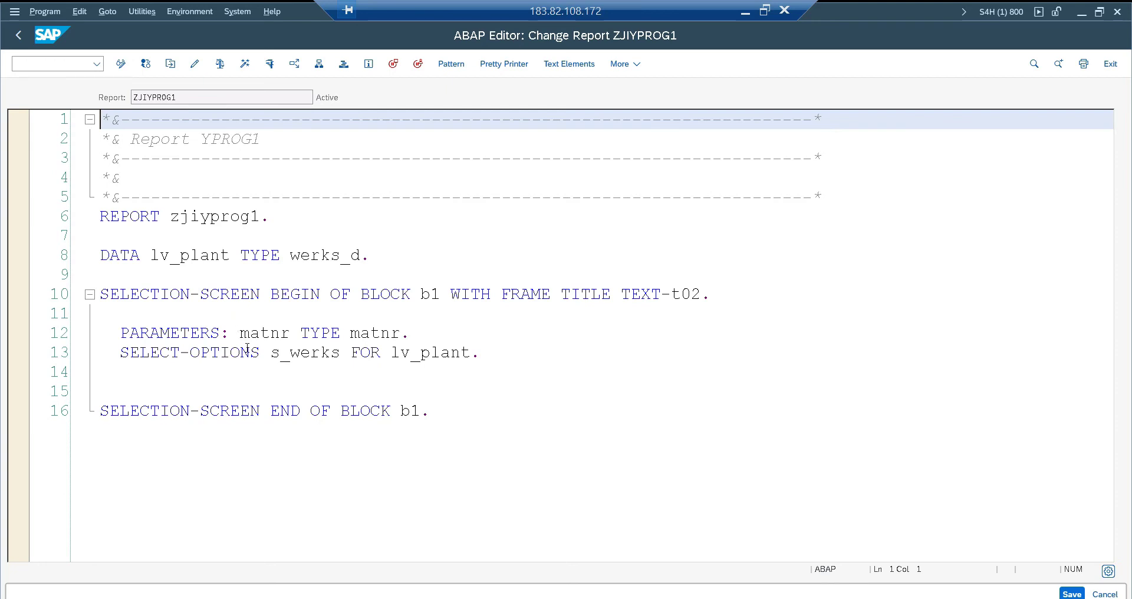
- Run ZJIYPROG1 and enter material 123 on its selection screen
key("F8")
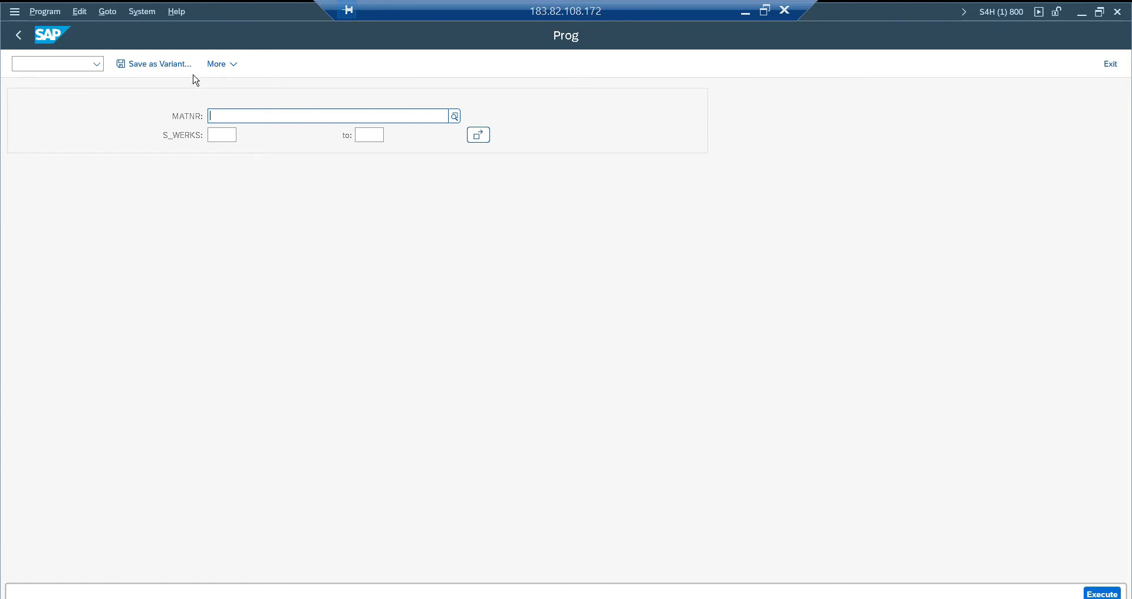
type("123")
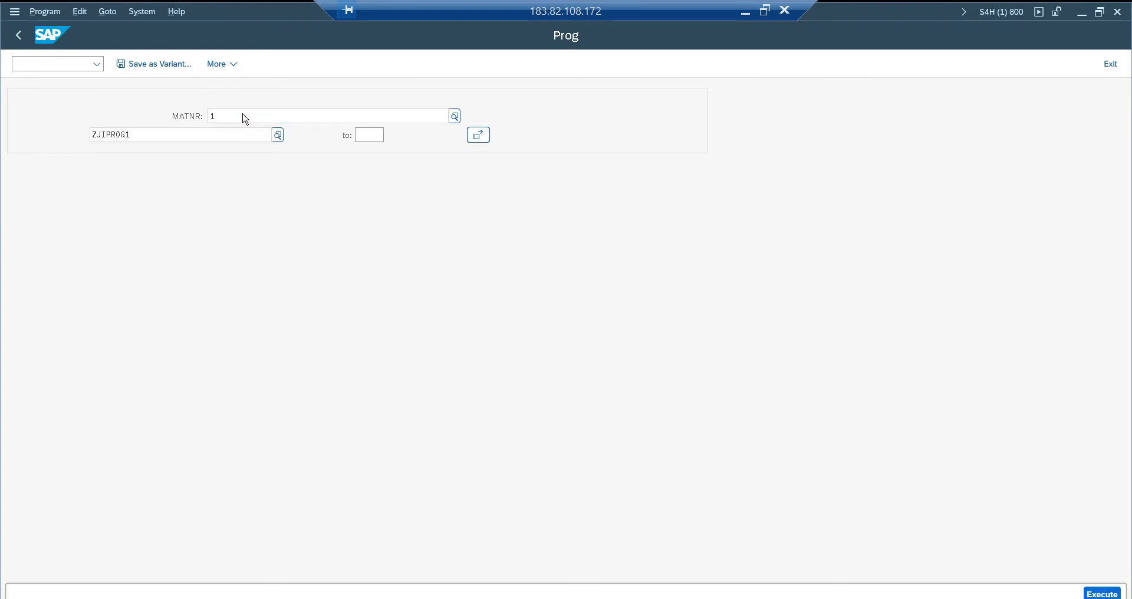
left_click(477, 141)
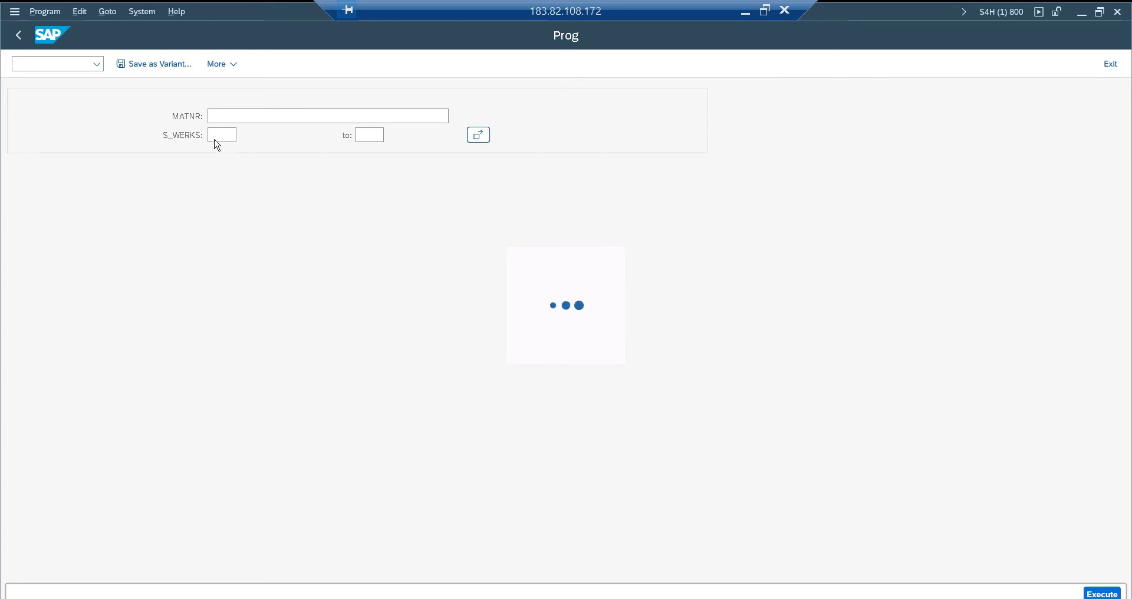
left_click(480, 136)
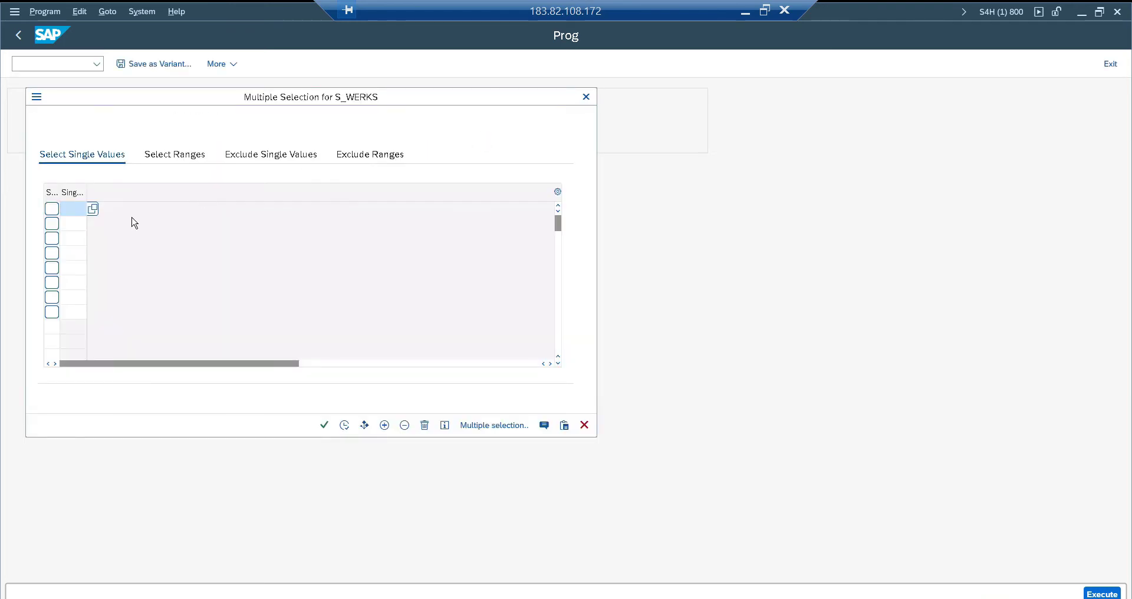
- Enter plants 1000, 2000, 3000 and 4000 as S_WERKS multiple selection values
type("1000")
key("Return")
key("Down")
type("2000")
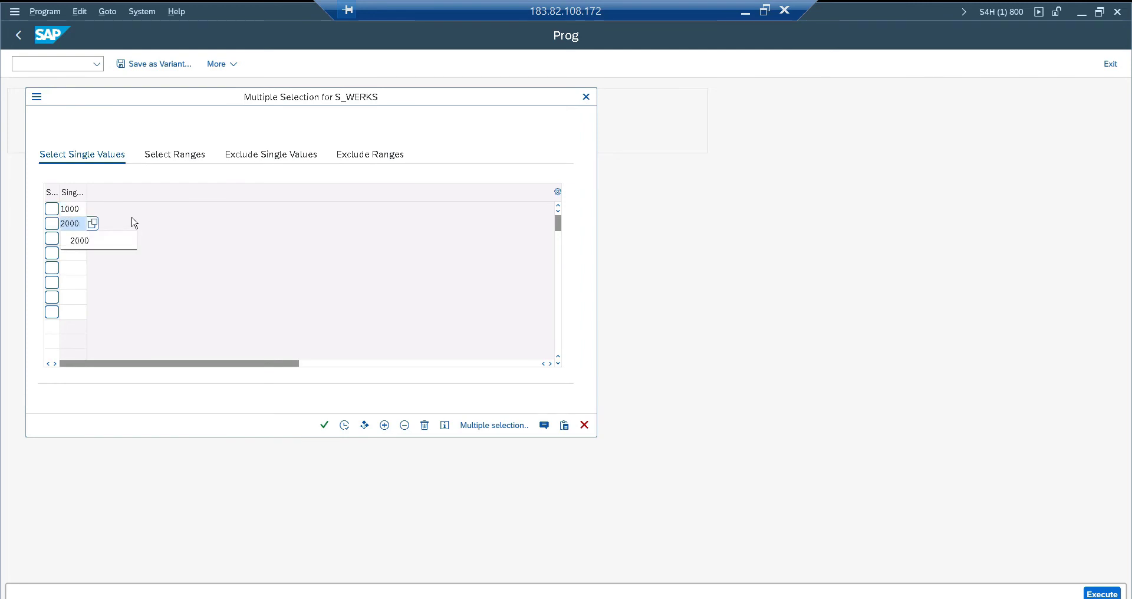
key("Down")
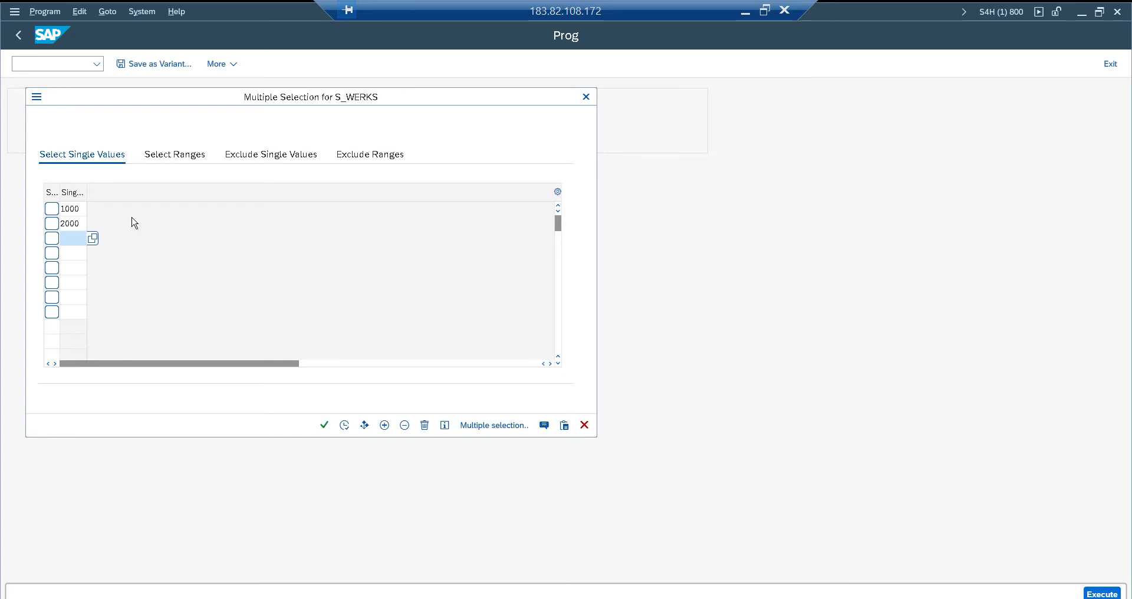
type("2")
key("BackSpace")
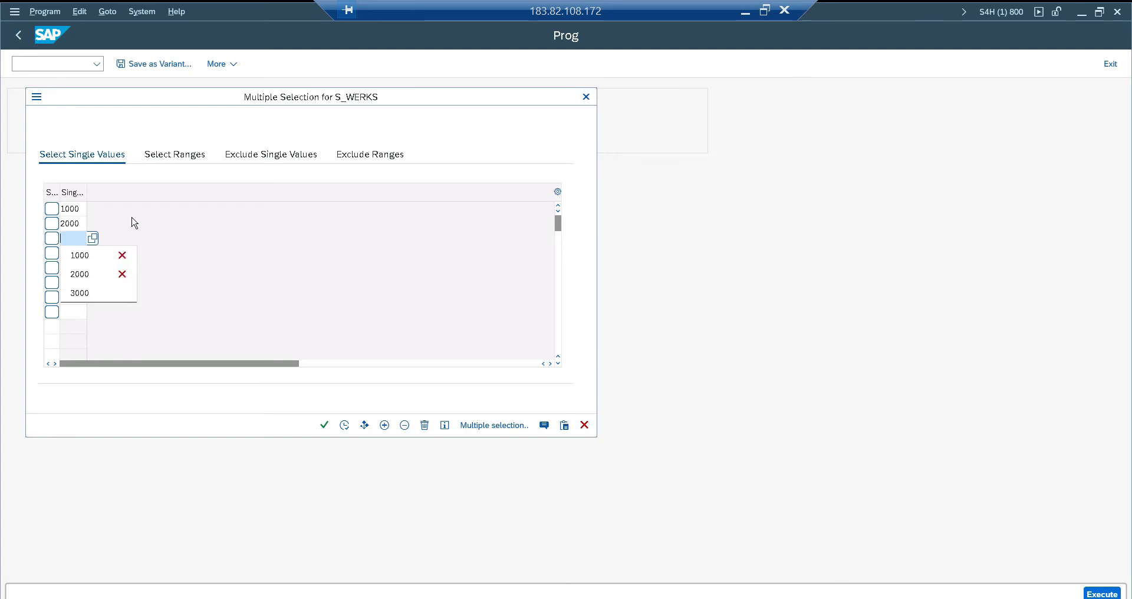
type("3000")
key("Down")
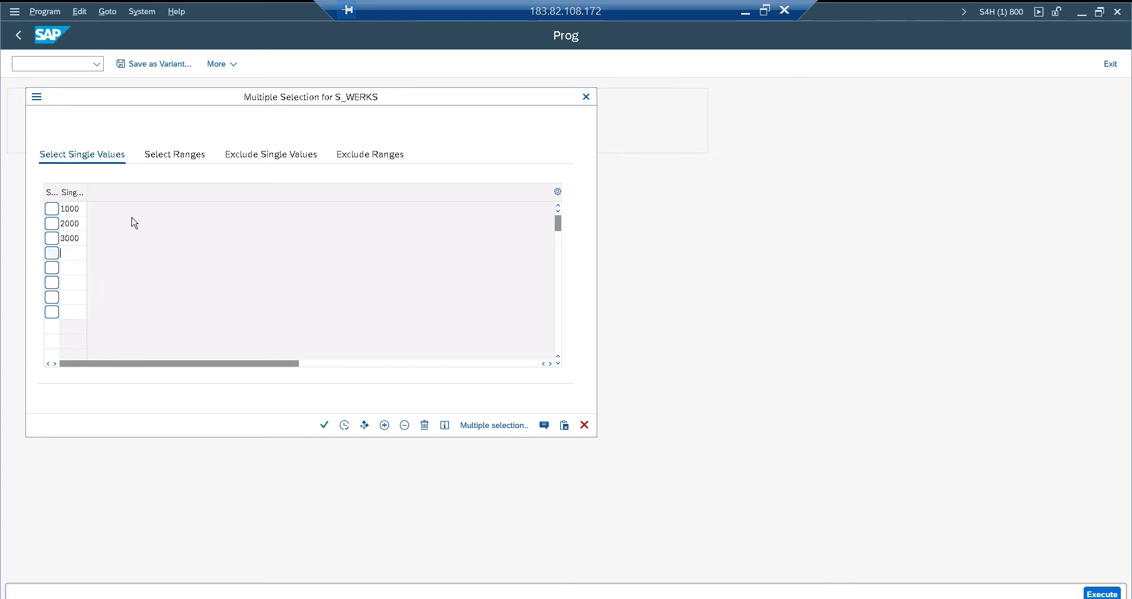
type("4000")
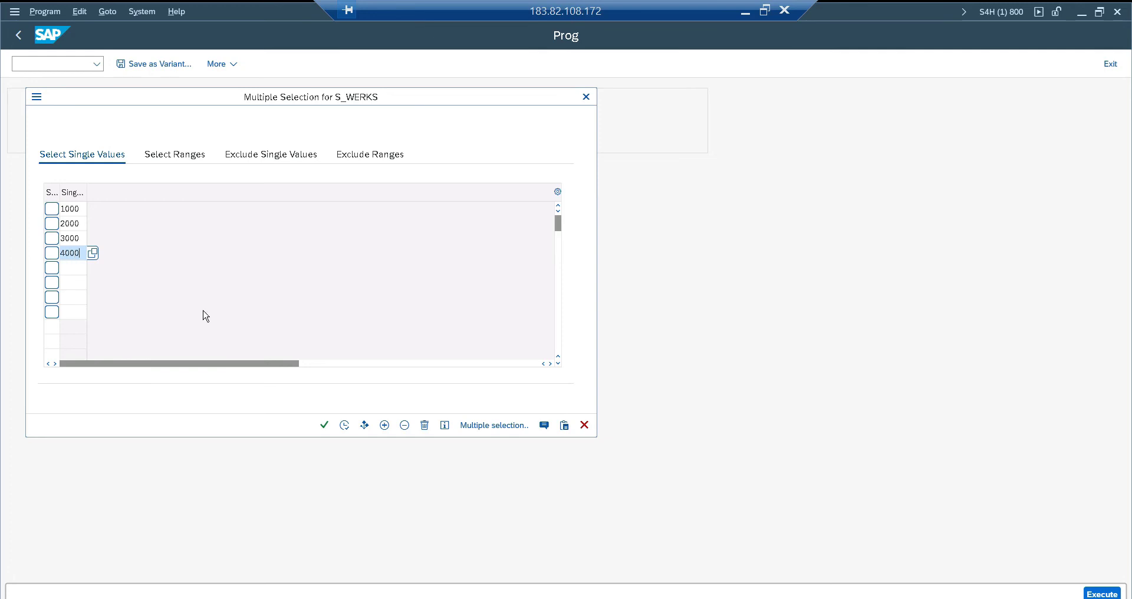
left_click(345, 425)
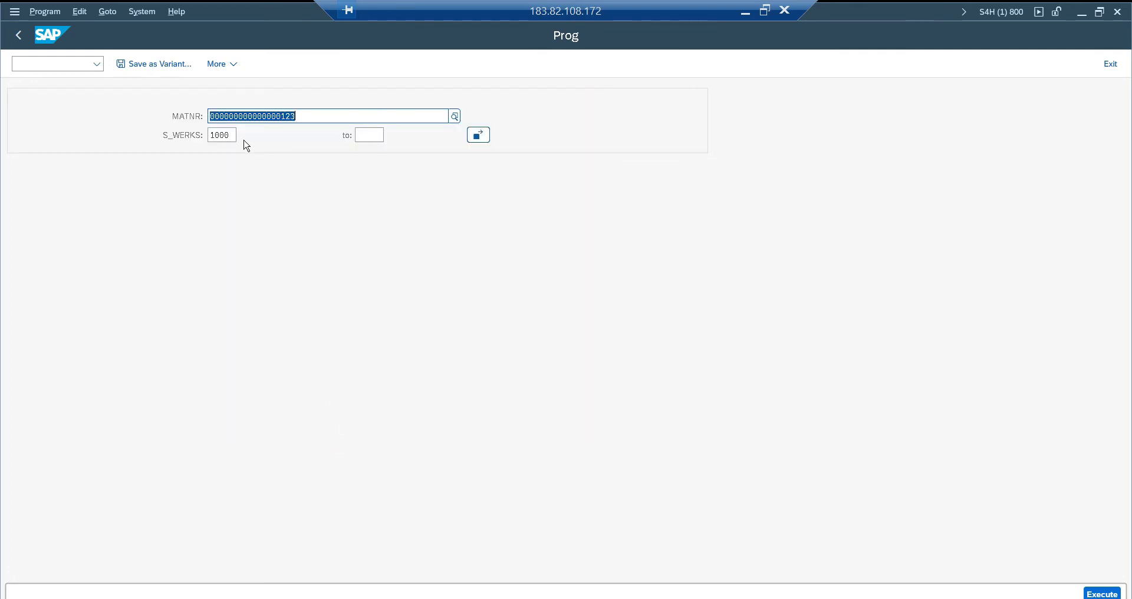
- Save the entries as variant Variant1 with description 'Copy Variant Proce'
key("ctrl+s")
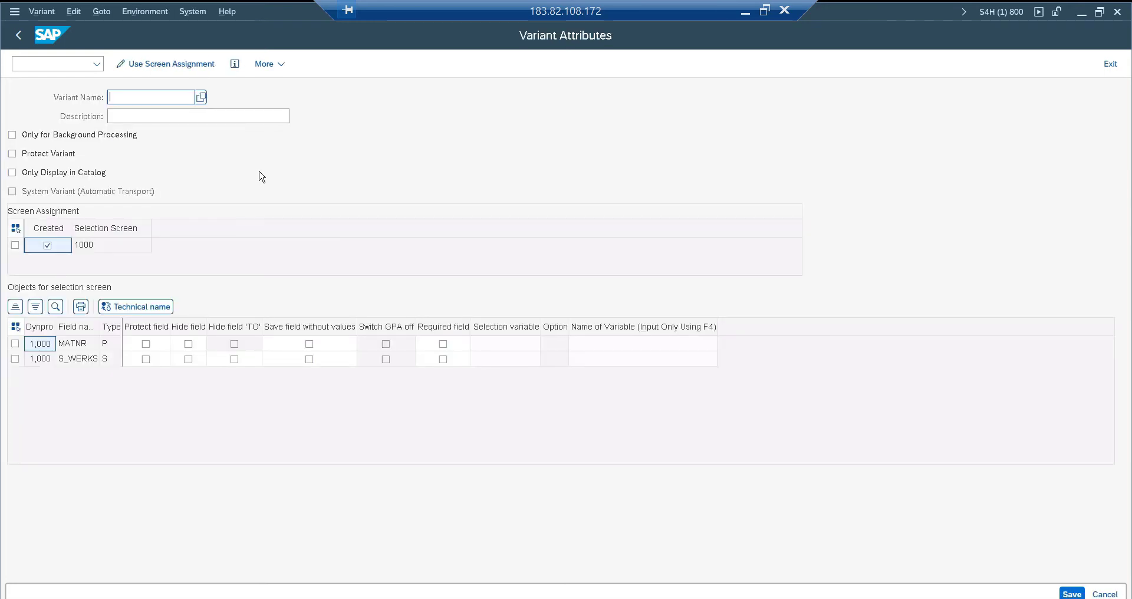
type("Variant1")
key("Tab")
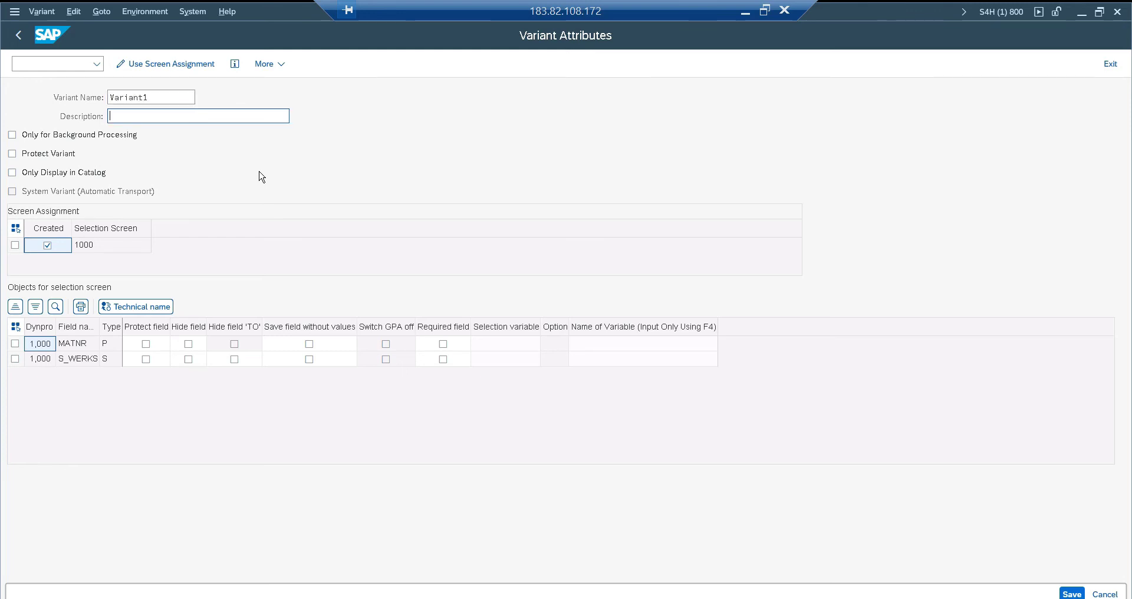
type("Copy Variant Process")
key("ctrl+s")
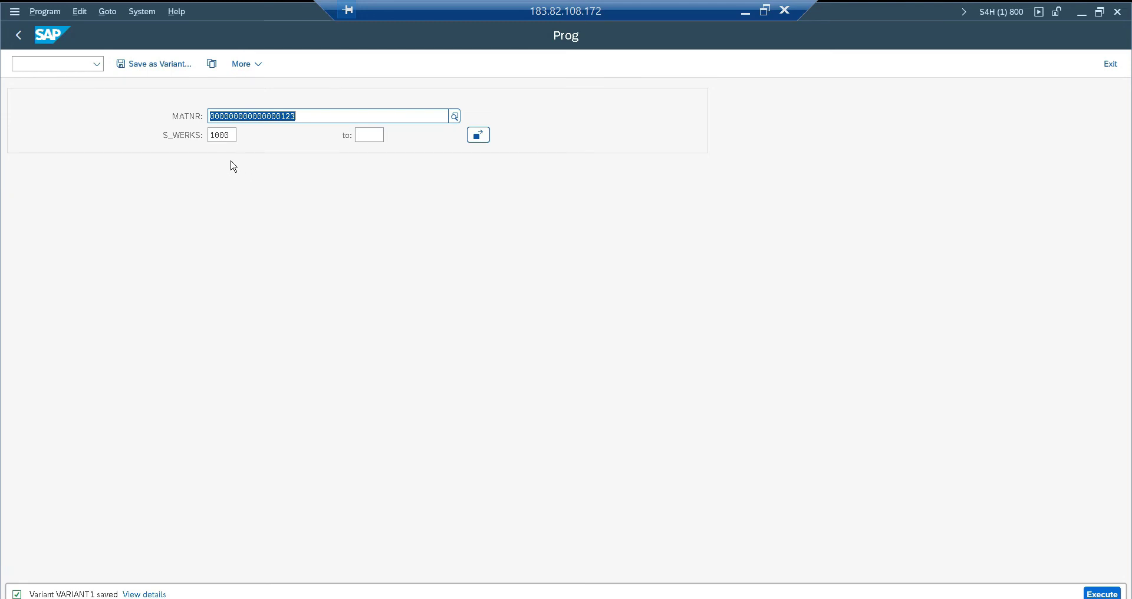
- Check the saved variants list, then go back to the ABAP Editor initial screen
left_click(212, 63)
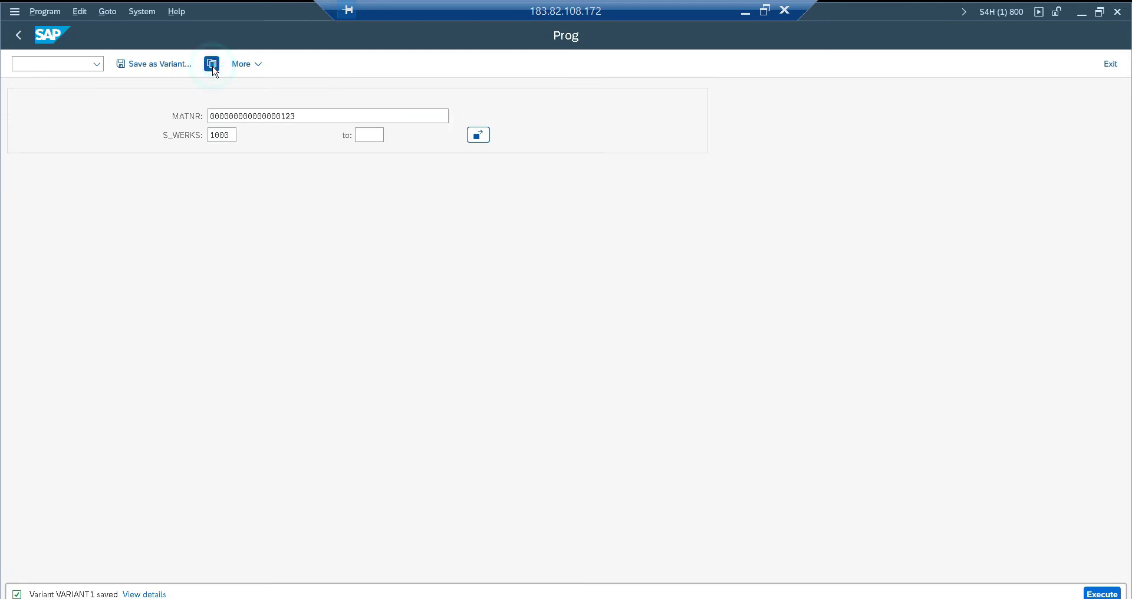
key("Return")
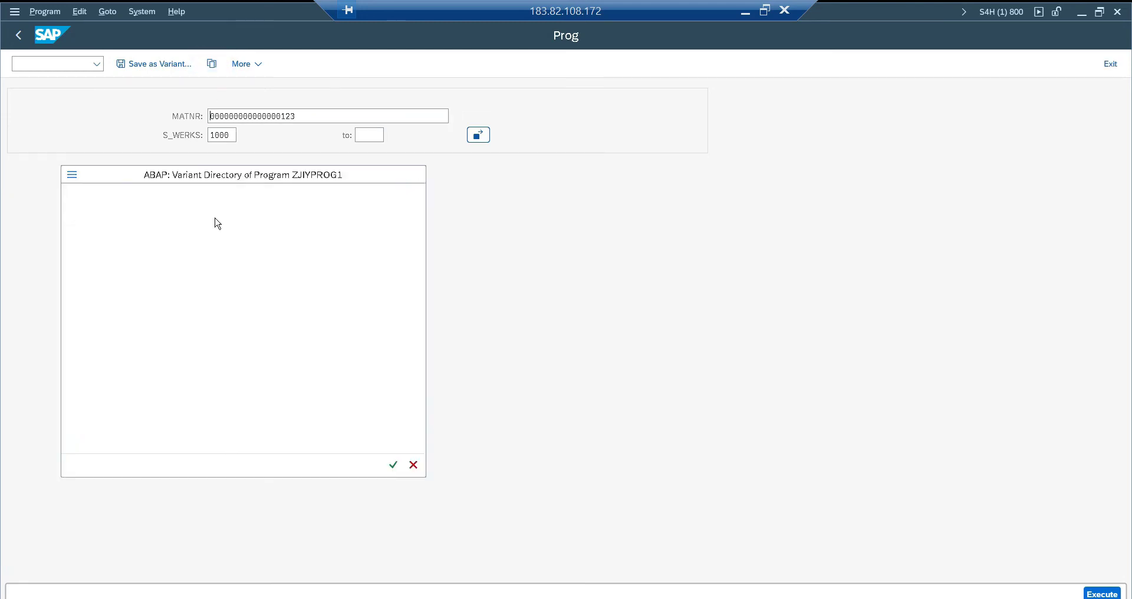
key("F3")
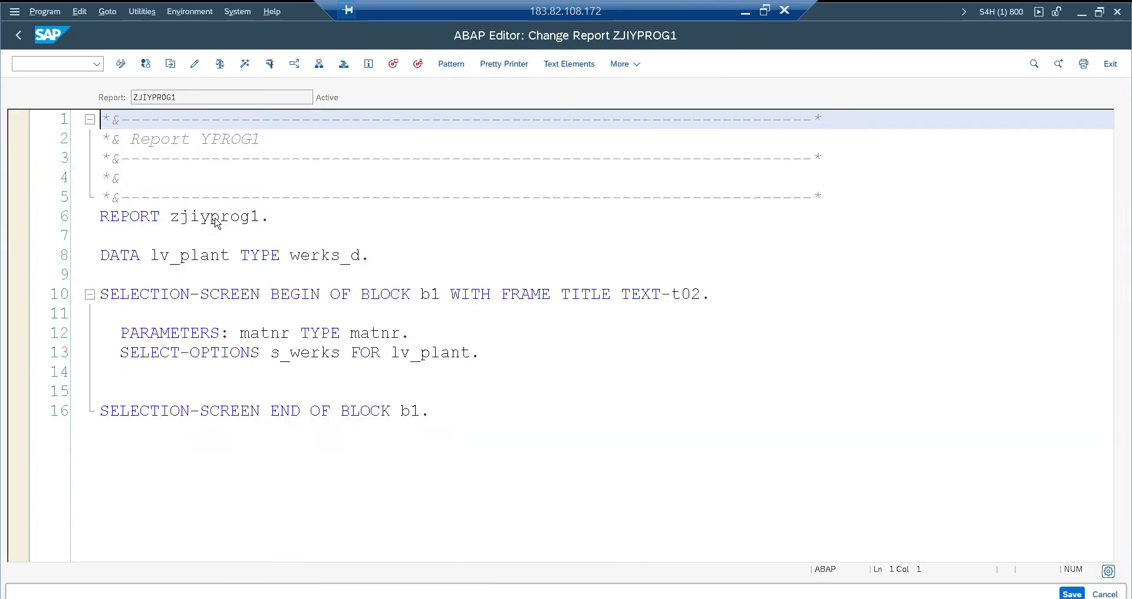
key("F3")
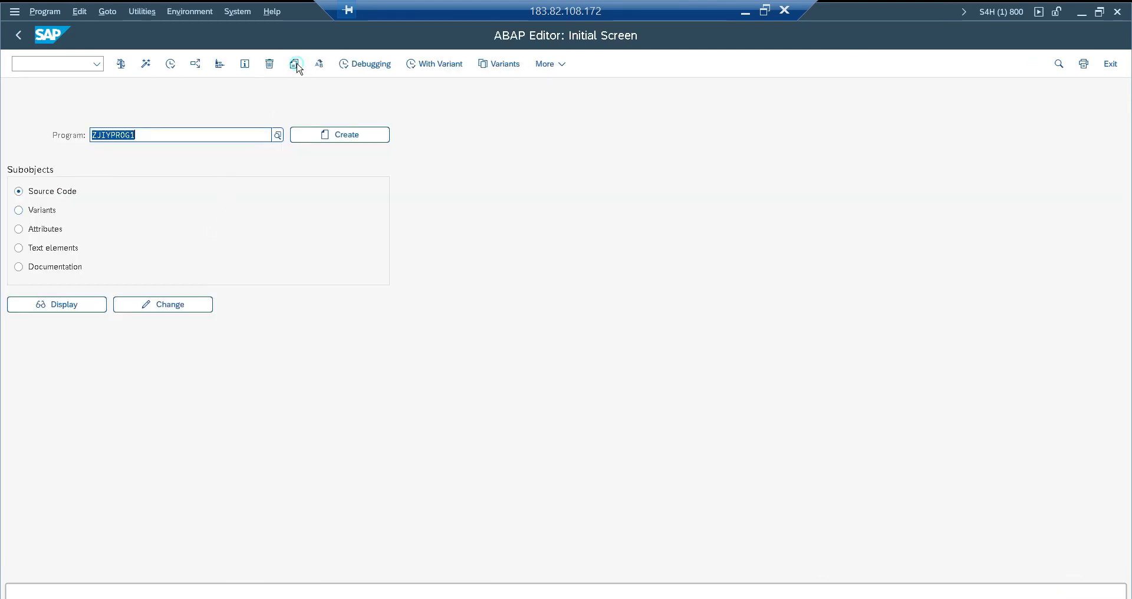
- Copy ZJIYPROG1 with source and text elements to ZJIYPROG2 as a local object
left_click(294, 64)
left_click(218, 230)
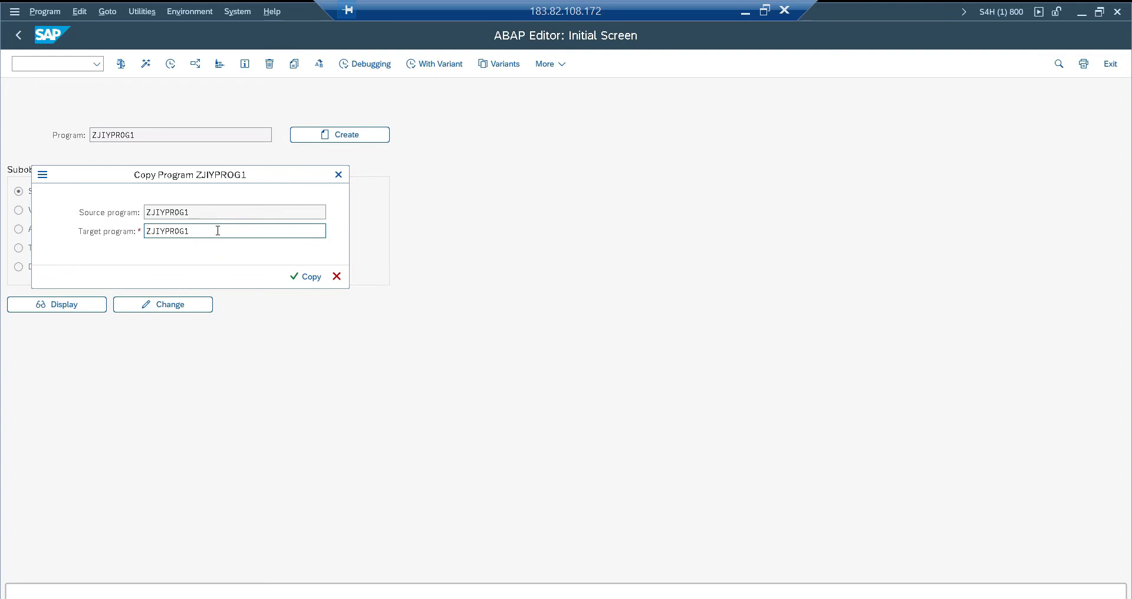
key("BackSpace")
type("2")
left_click(303, 281)
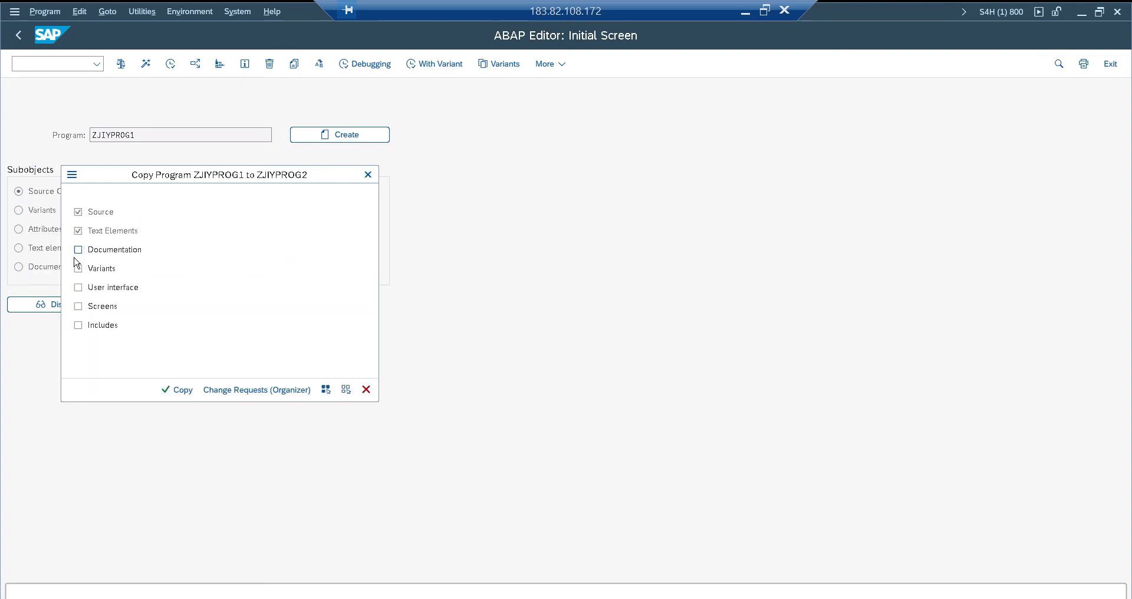
left_click(179, 390)
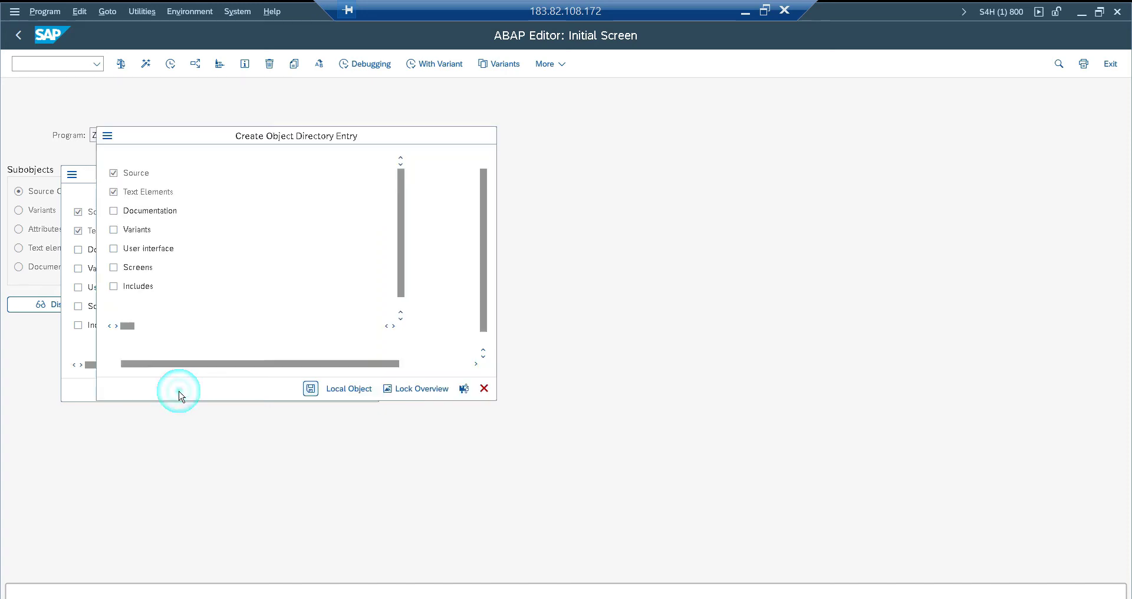
left_click(345, 391)
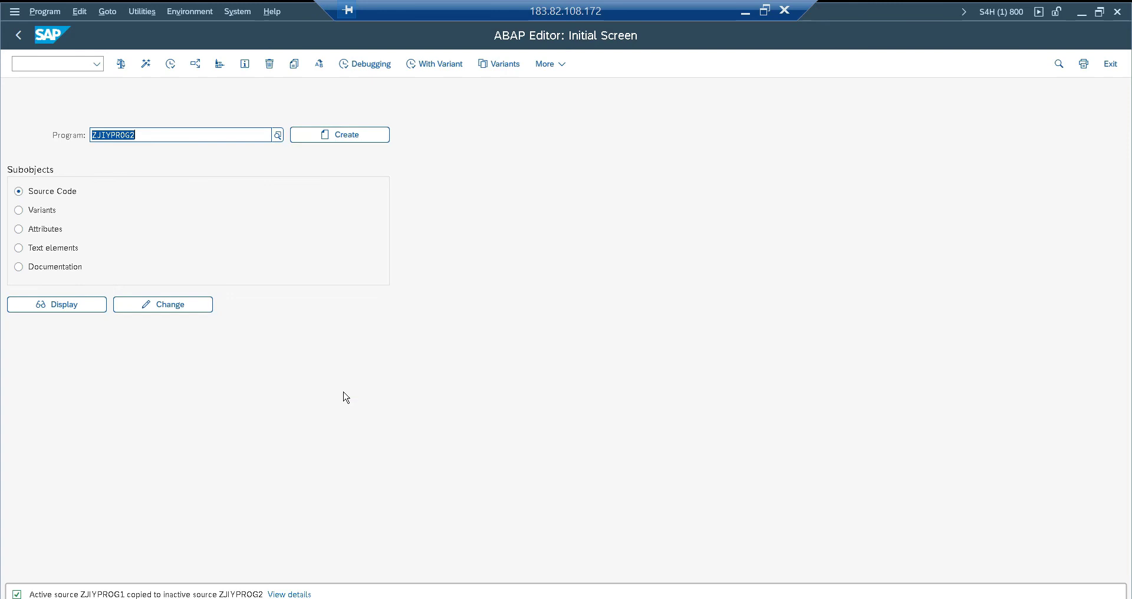
- Activate ZJIYPROG2 and run it to view its MATNR and S_WERKS selection screen
left_click(184, 304)
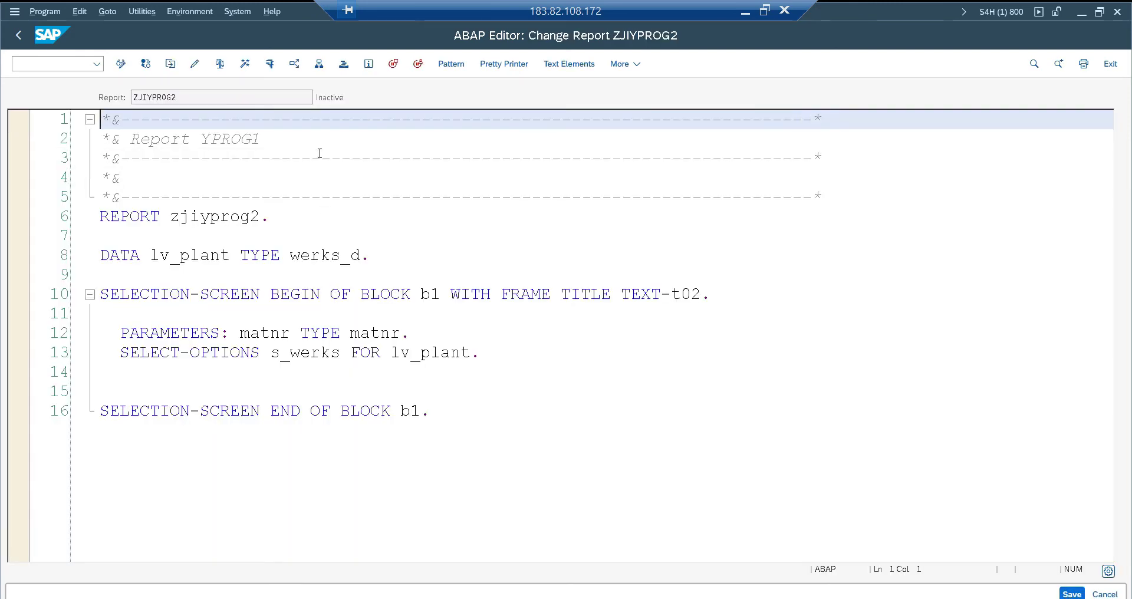
left_click(245, 64)
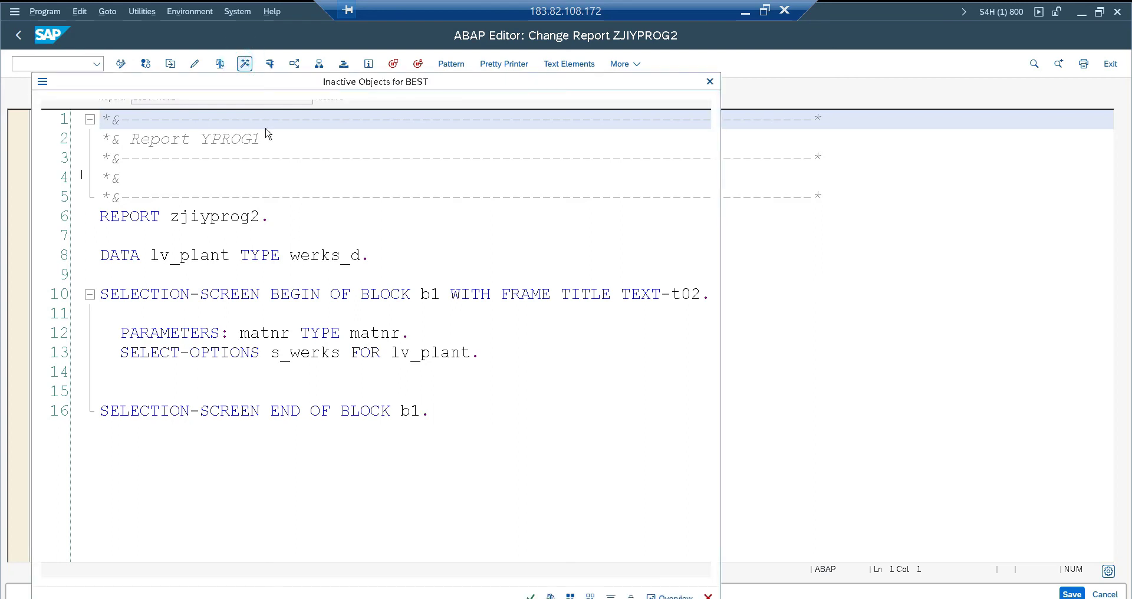
key("Return")
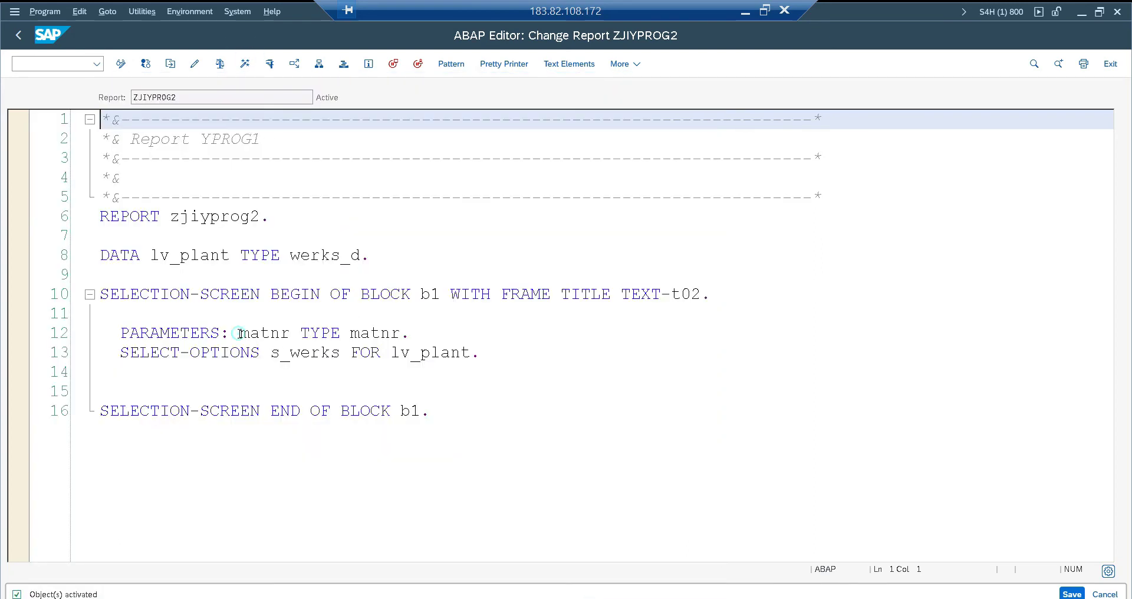
left_click_drag(240, 333, 344, 354)
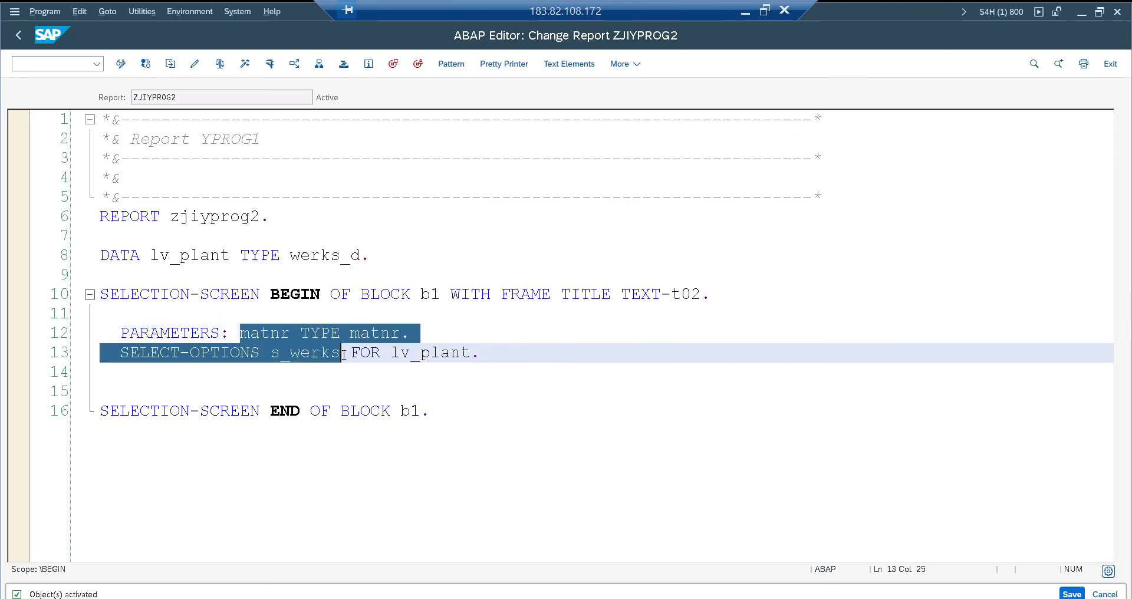
key("F8")
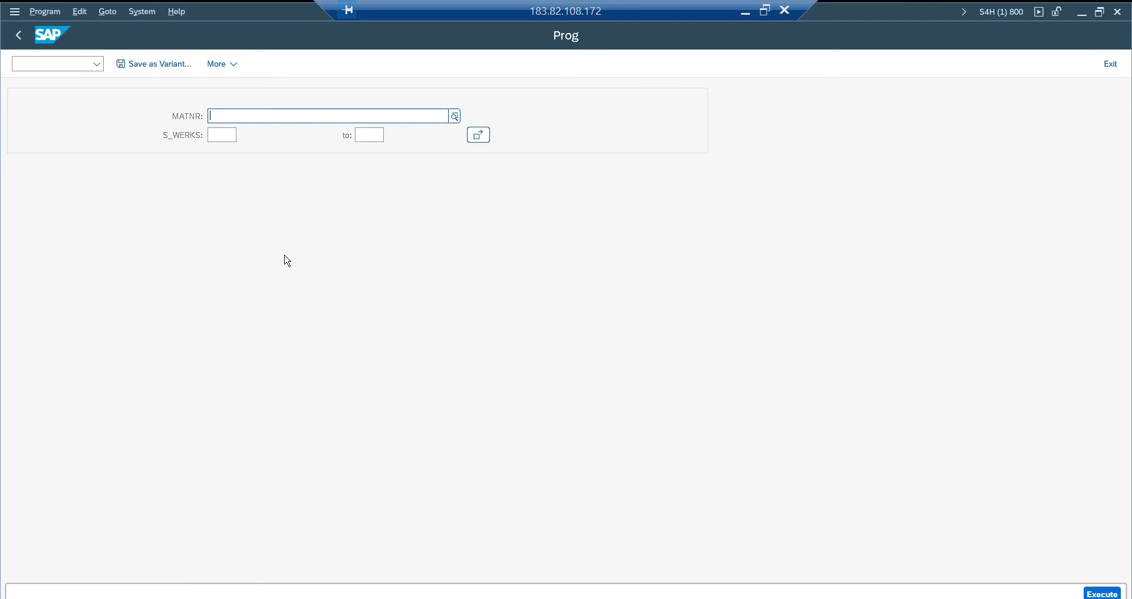
key("F3")
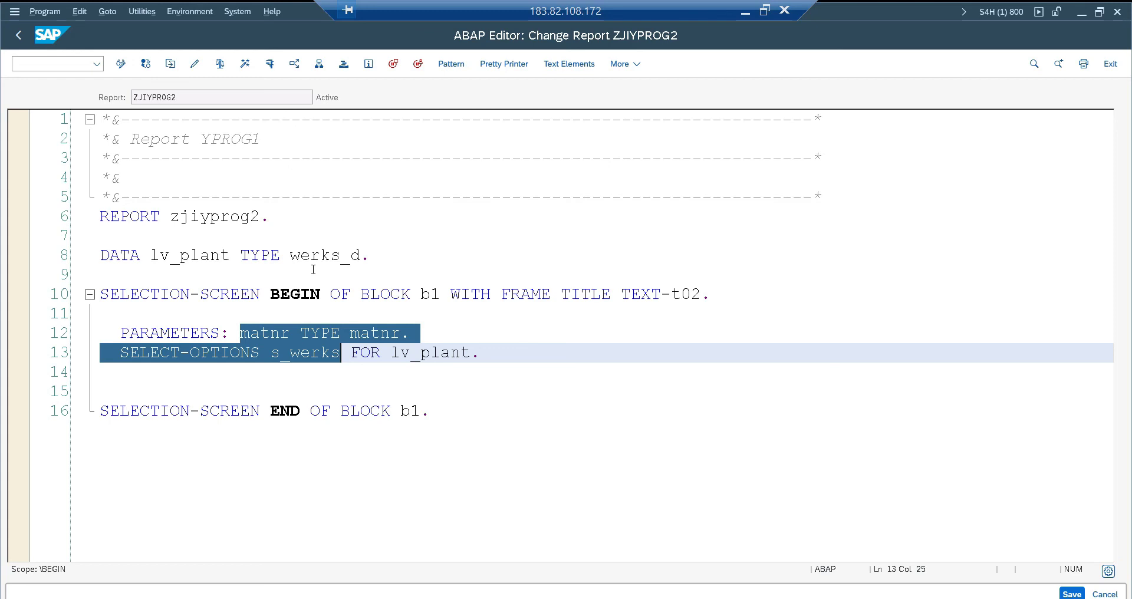
- Open SE37 in a new session via /ose37 and test function module RS_COPY_SELECTION_SETS
left_click(80, 66)
type("/")
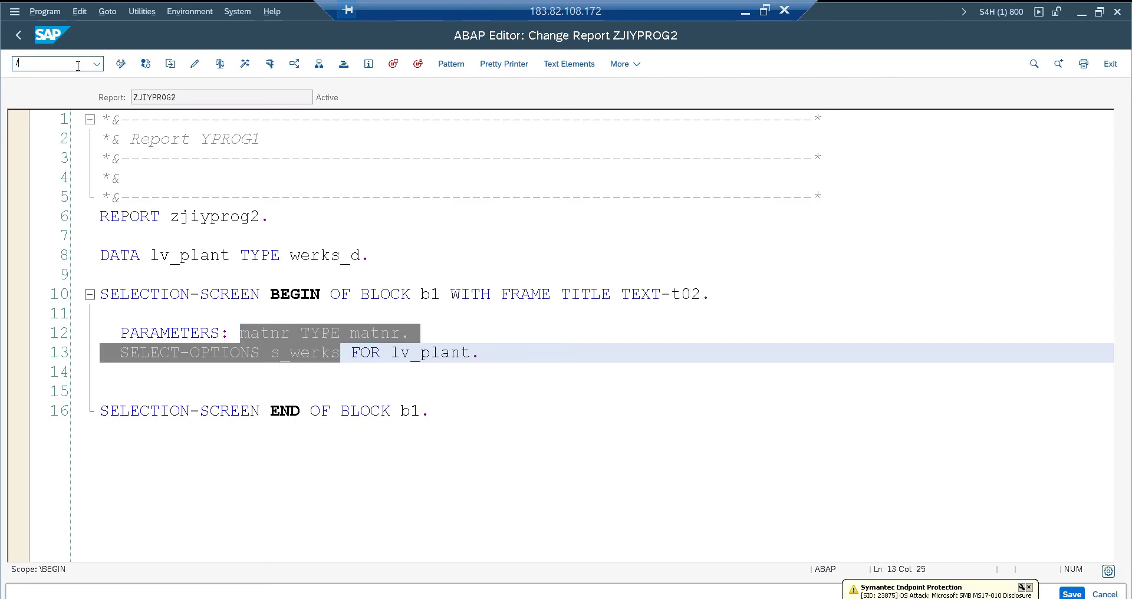
type("ose37")
key("Return")
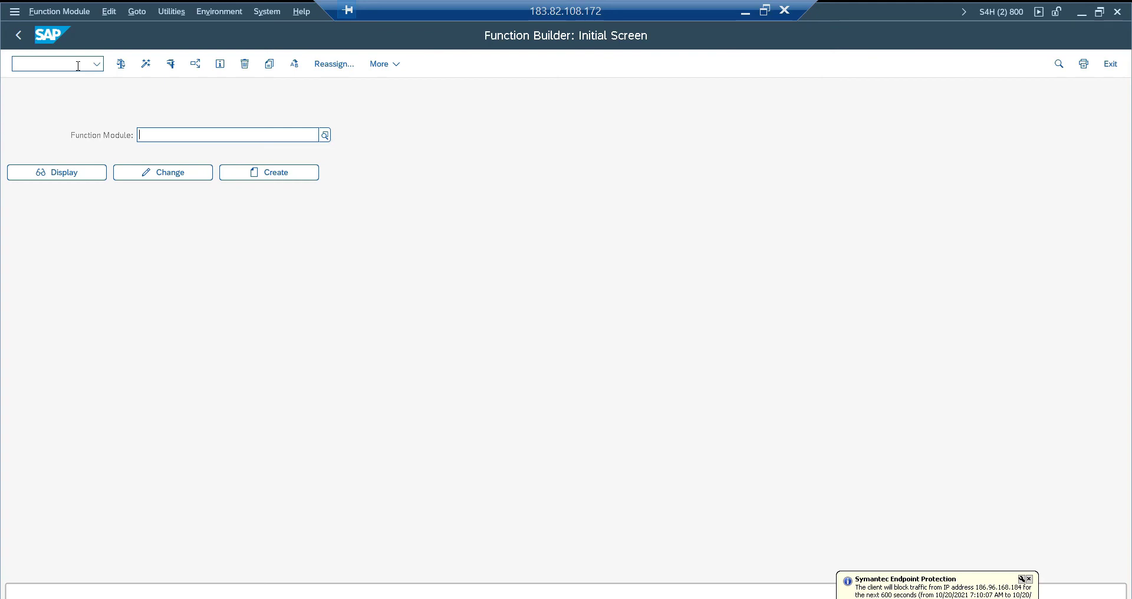
key("BackSpace")
key("Down")
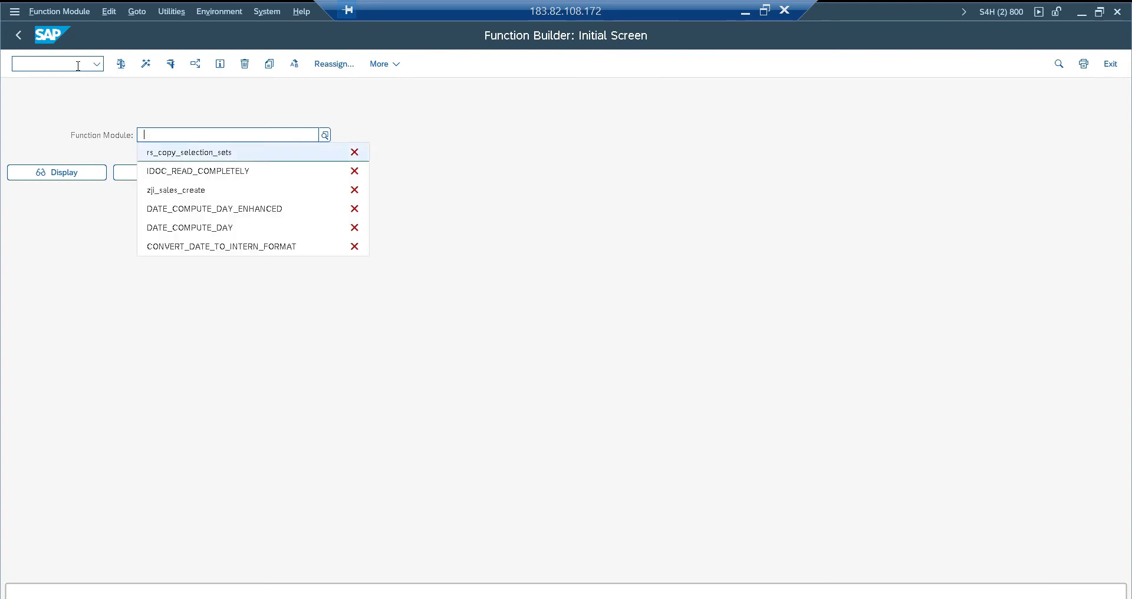
key("Return")
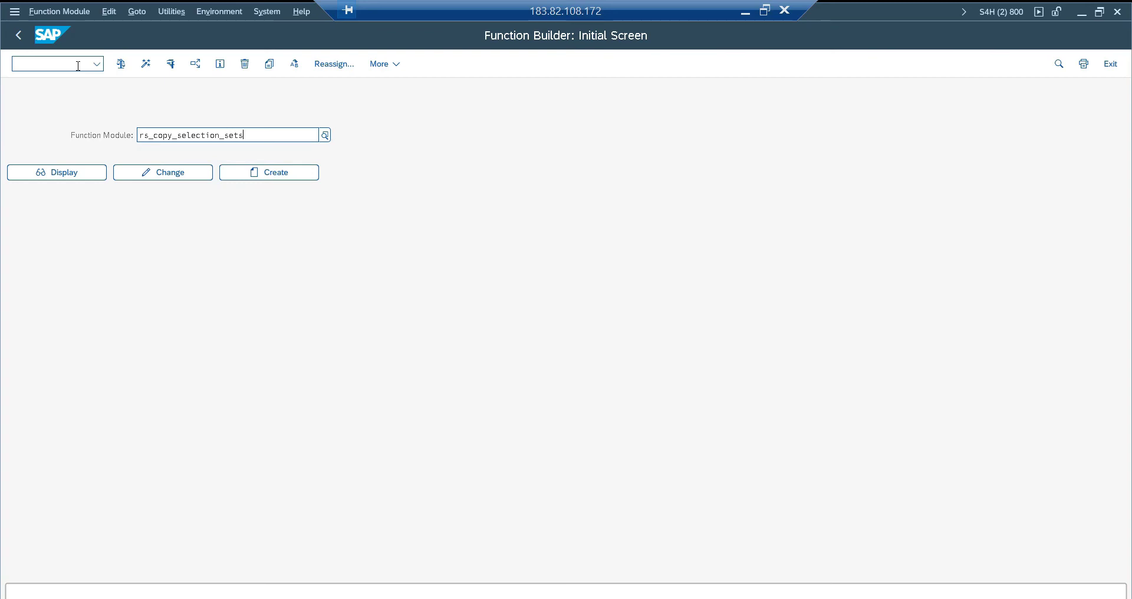
key("F8")
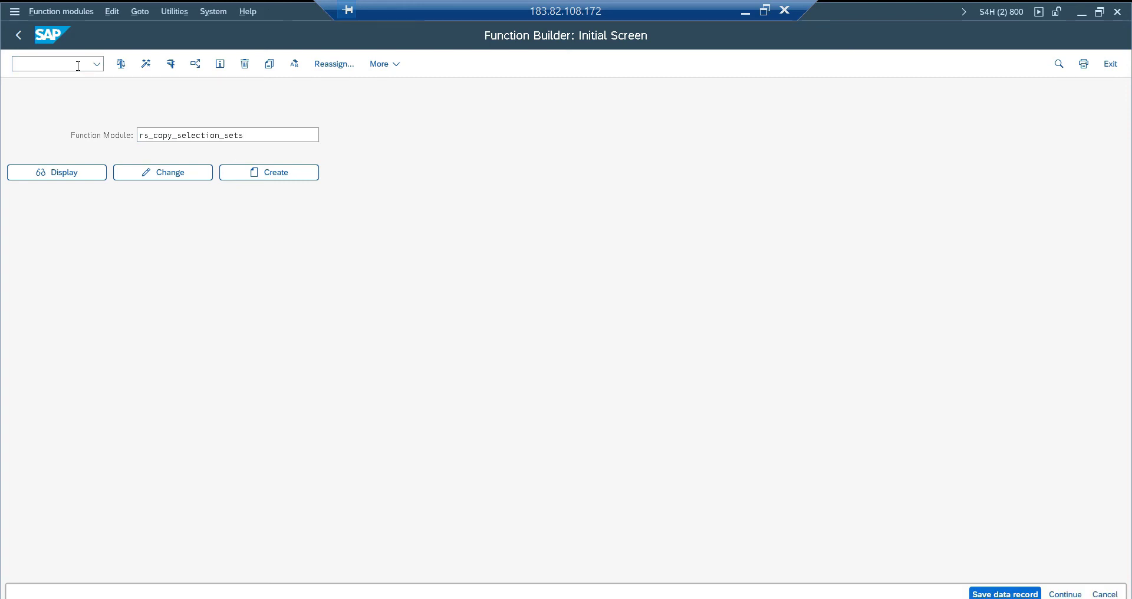
- Set SOURCE_REPORT to ZJIYPROG1, using the report name copied from the editor
left_click(249, 235)
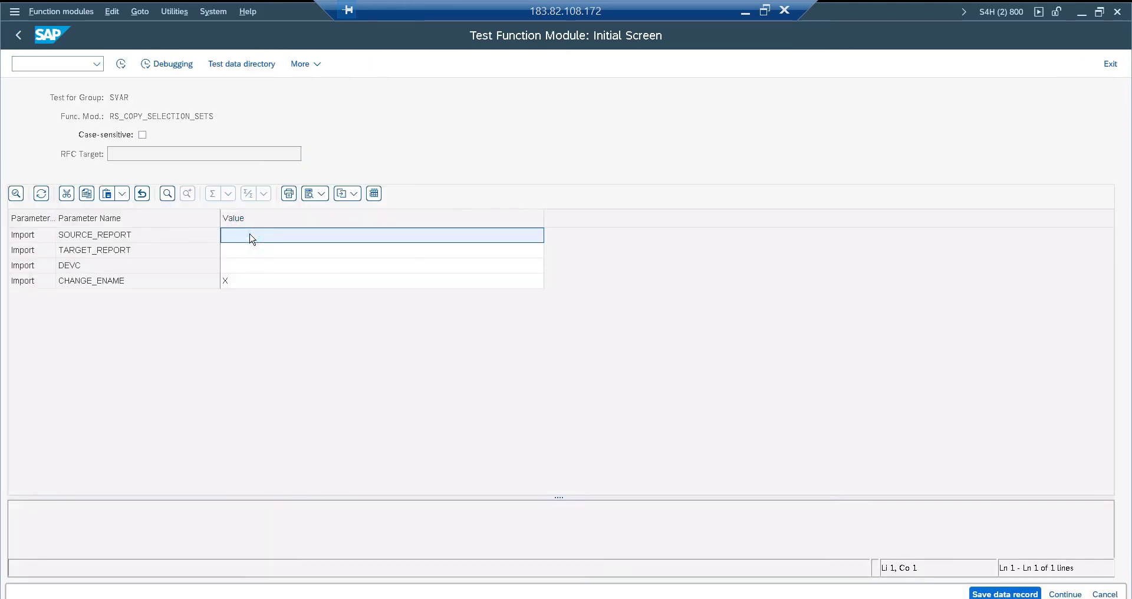
key("alt+Tab")
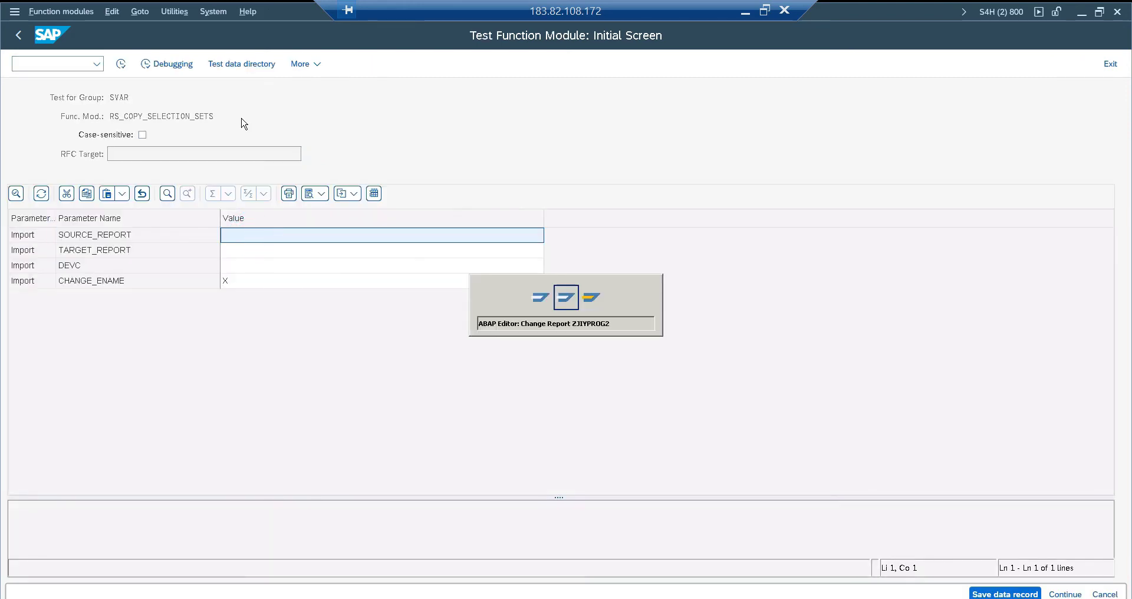
double_click(201, 97)
key("ctrl+c")
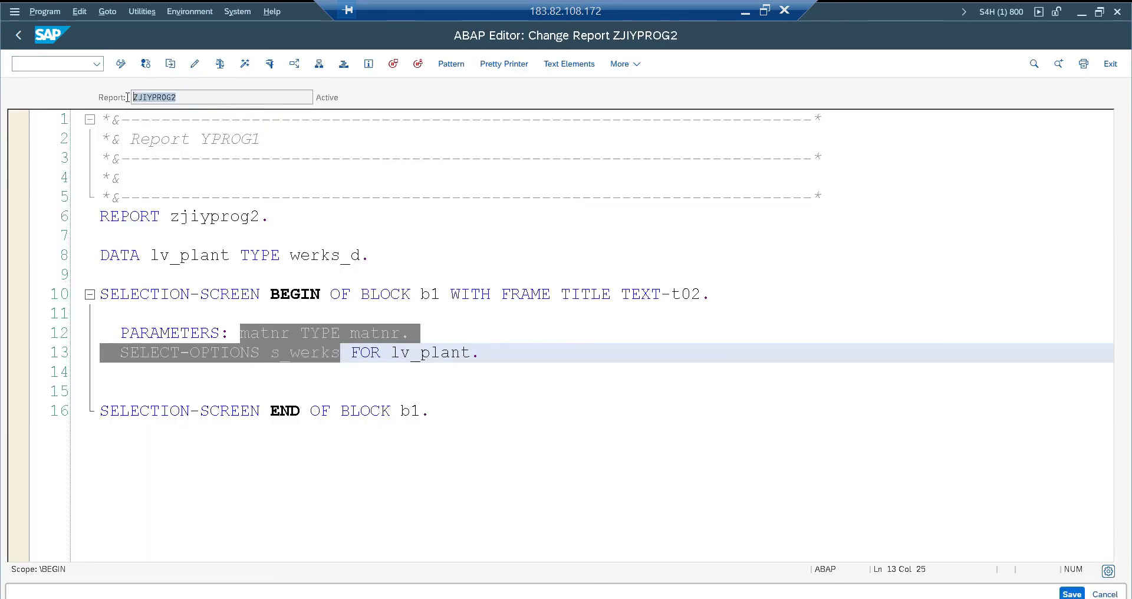
key("alt+Tab")
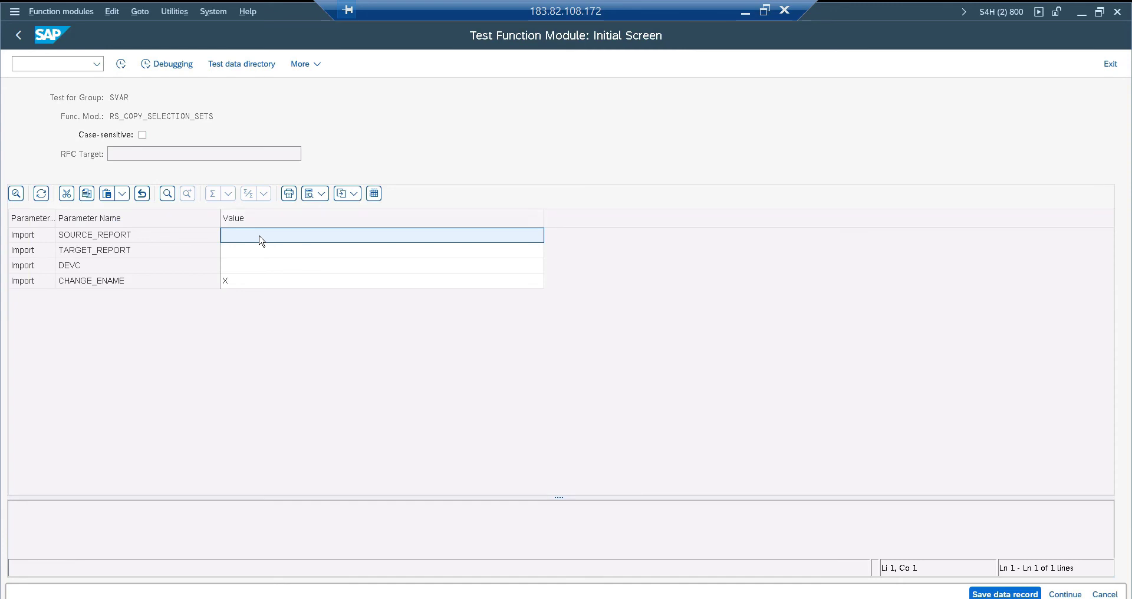
key("ctrl+v")
key("BackSpace")
type("1")
left_click(255, 253)
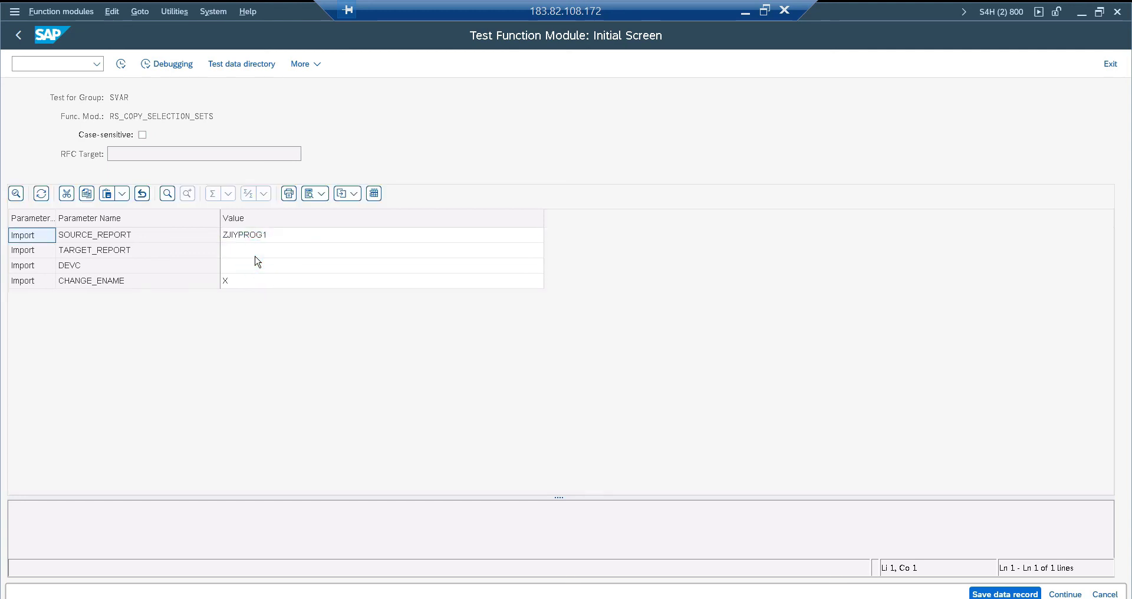
- Set TARGET_REPORT to ZJIYPROG2 and execute the function module
left_click(249, 250)
key("ctrl+v")
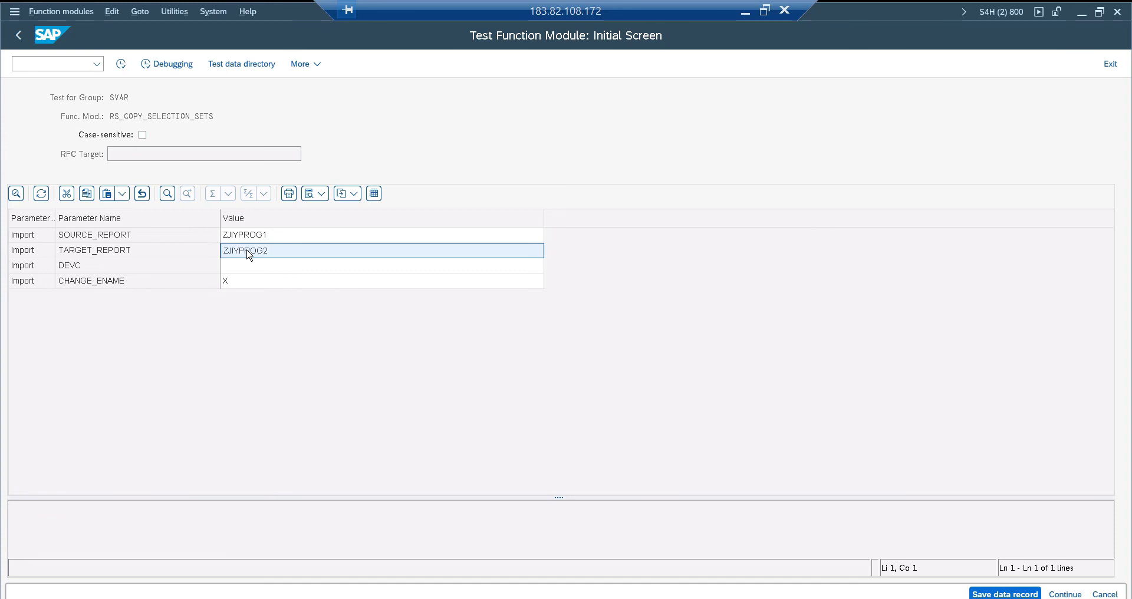
key("Return")
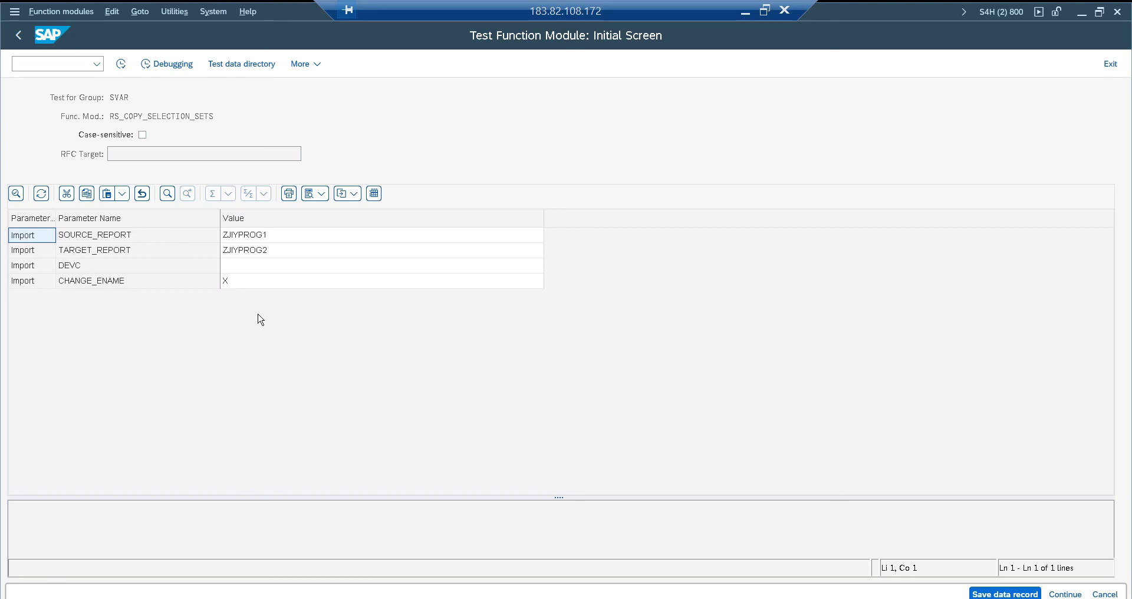
left_click(121, 65)
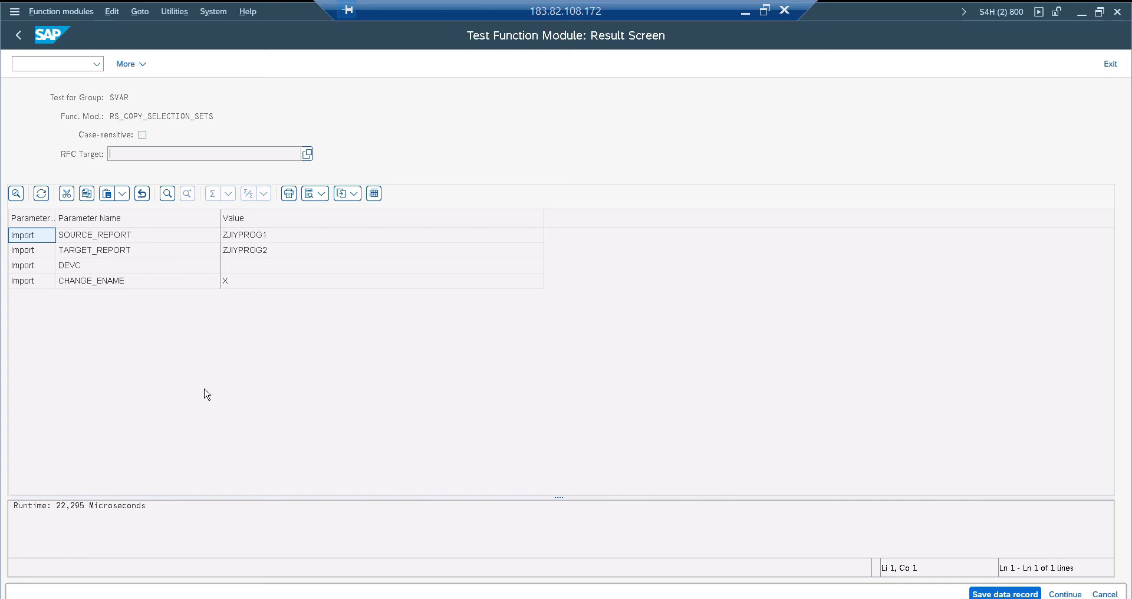
- Run ZJIYPROG2, load VARIANT1 to confirm material 123 and the plants, then return to source
key("alt+Tab")
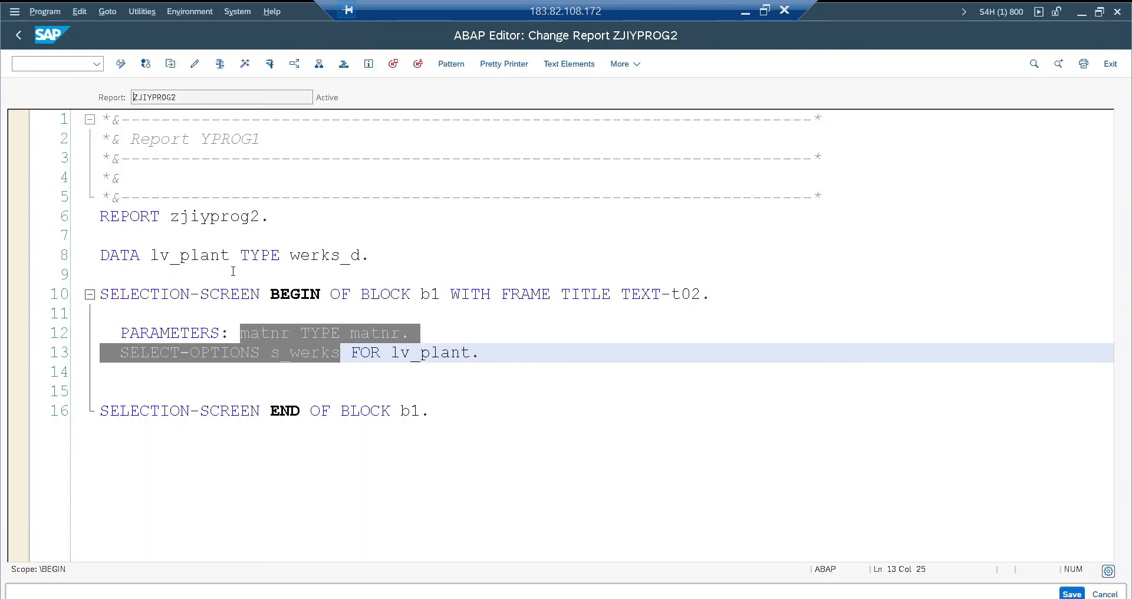
key("F8")
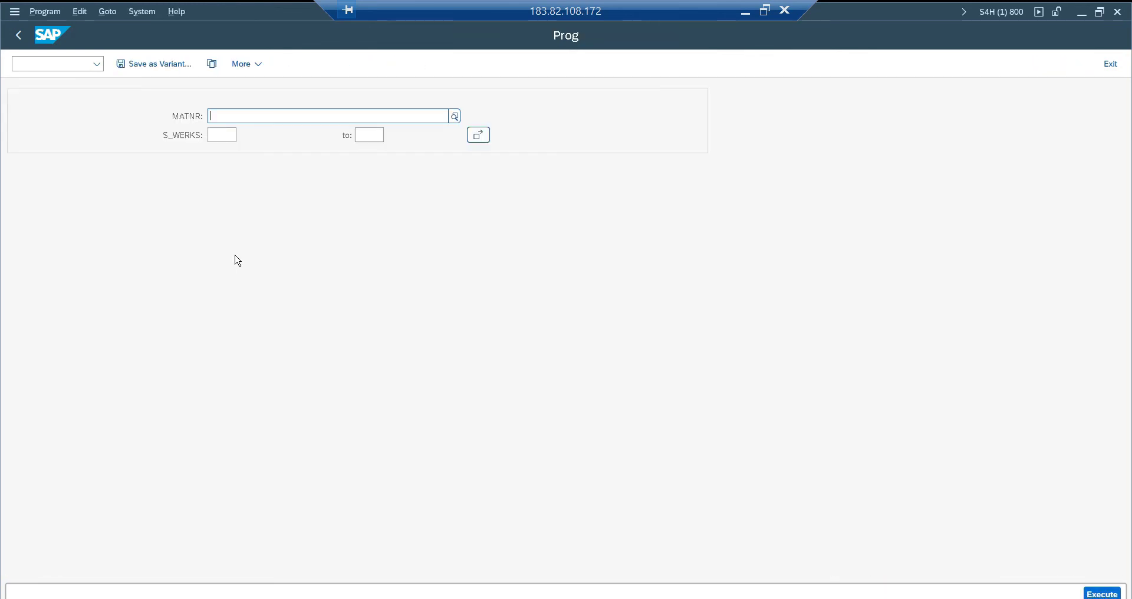
left_click(211, 63)
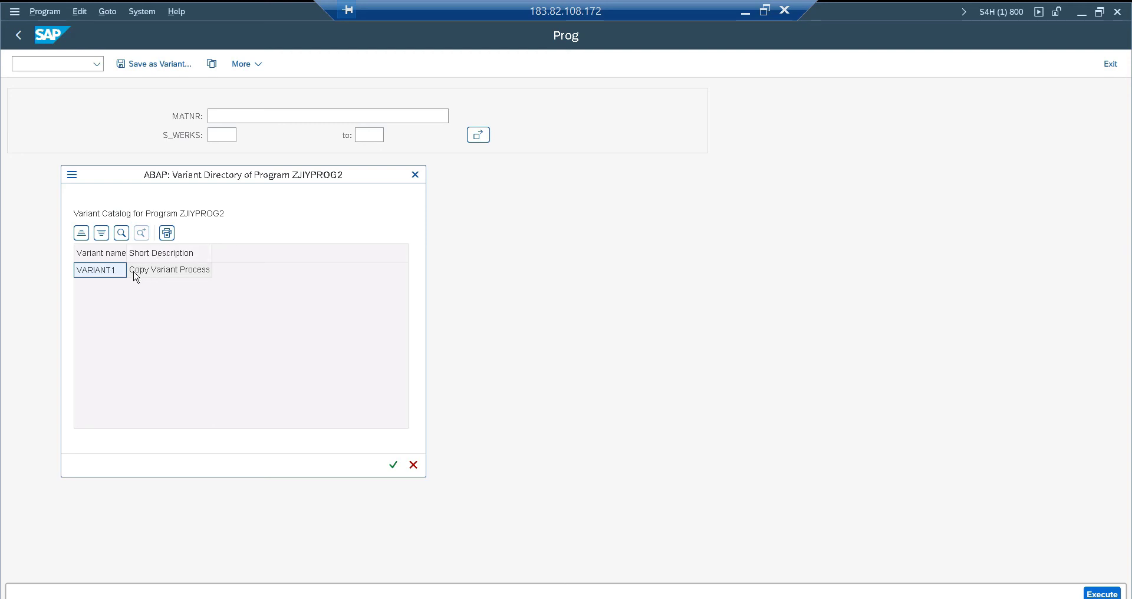
double_click(135, 270)
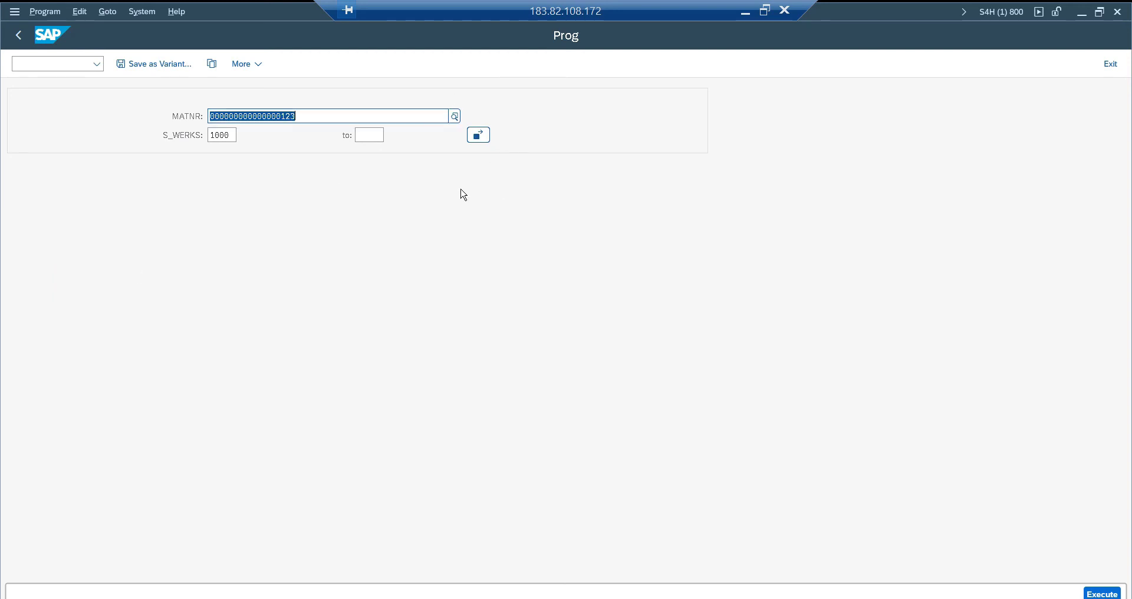
key("F3")
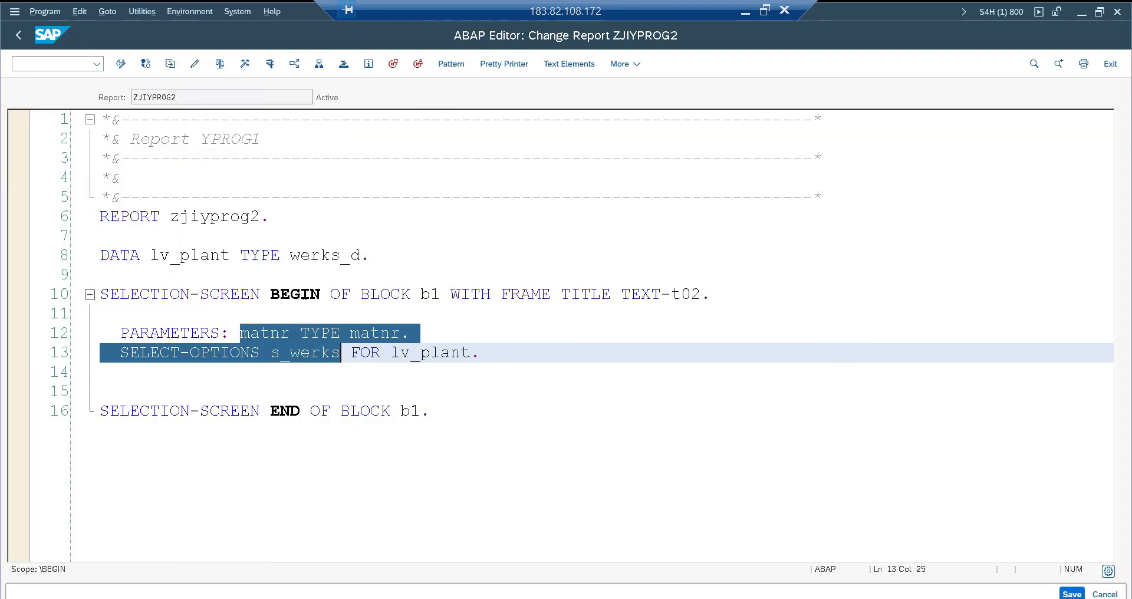
- Comment out the PARAMETERS matnr line and activate ZJIYPROG2
left_click_drag(290, 298, 292, 314)
left_click(290, 333)
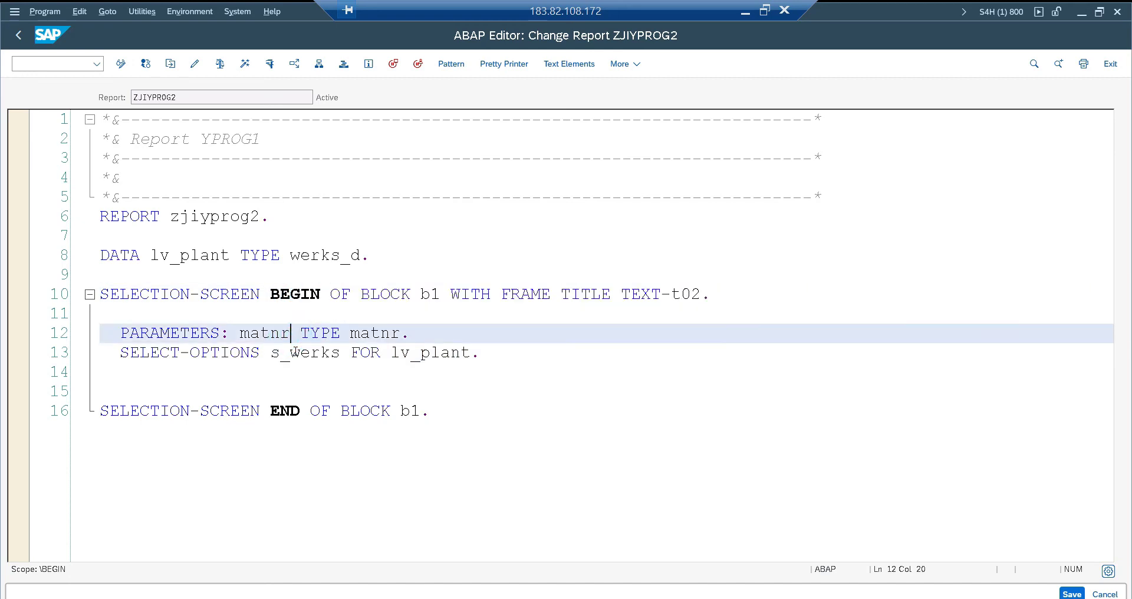
key("ctrl+less")
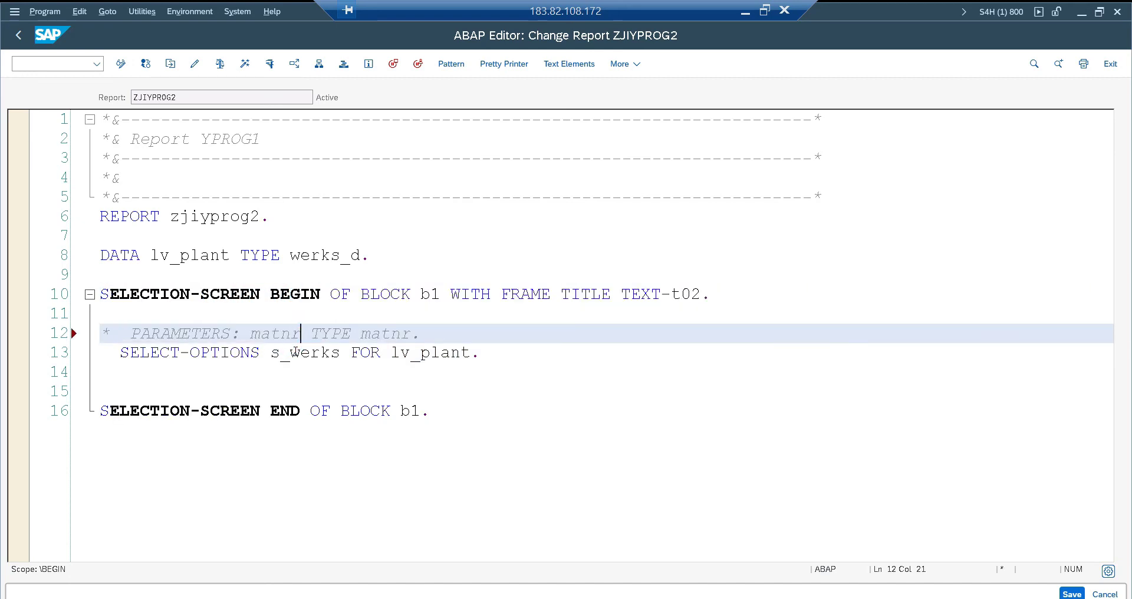
left_click(245, 63)
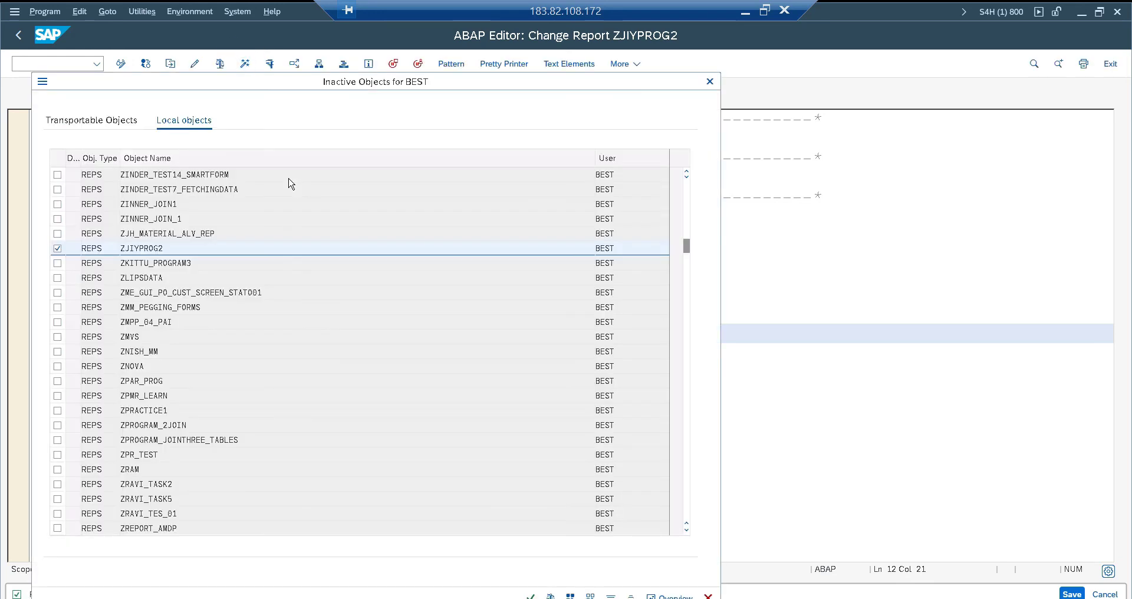
key("Return")
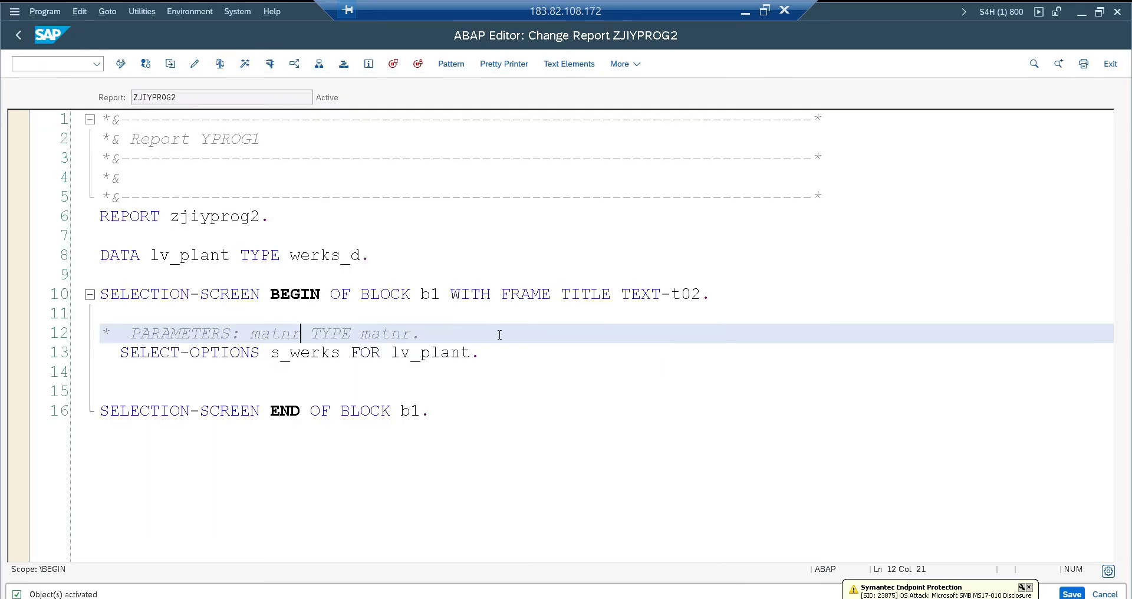
- Add 'PARAMETERS ccode type bukrs.' below the select-options line and activate again
left_click(491, 356)
key("Return")
type("PARAMETERS")
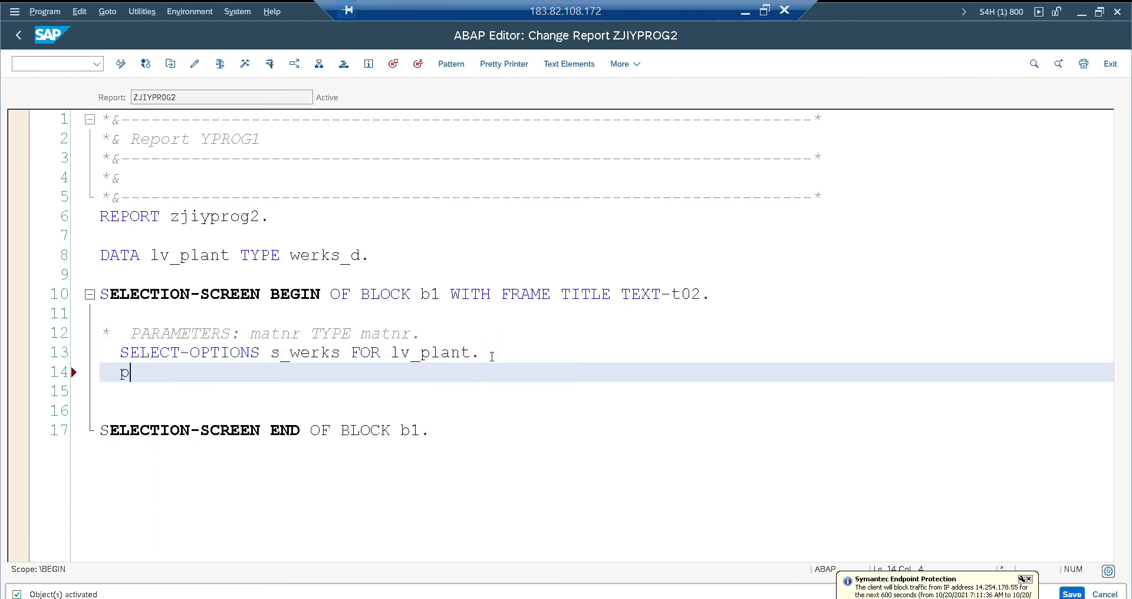
type(" c")
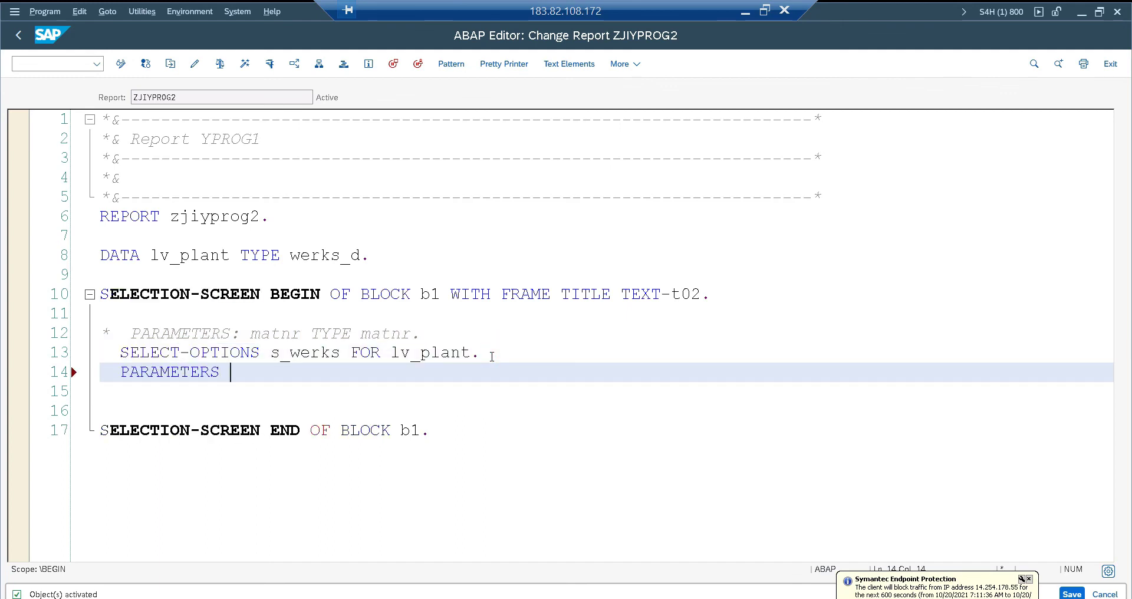
type("cod")
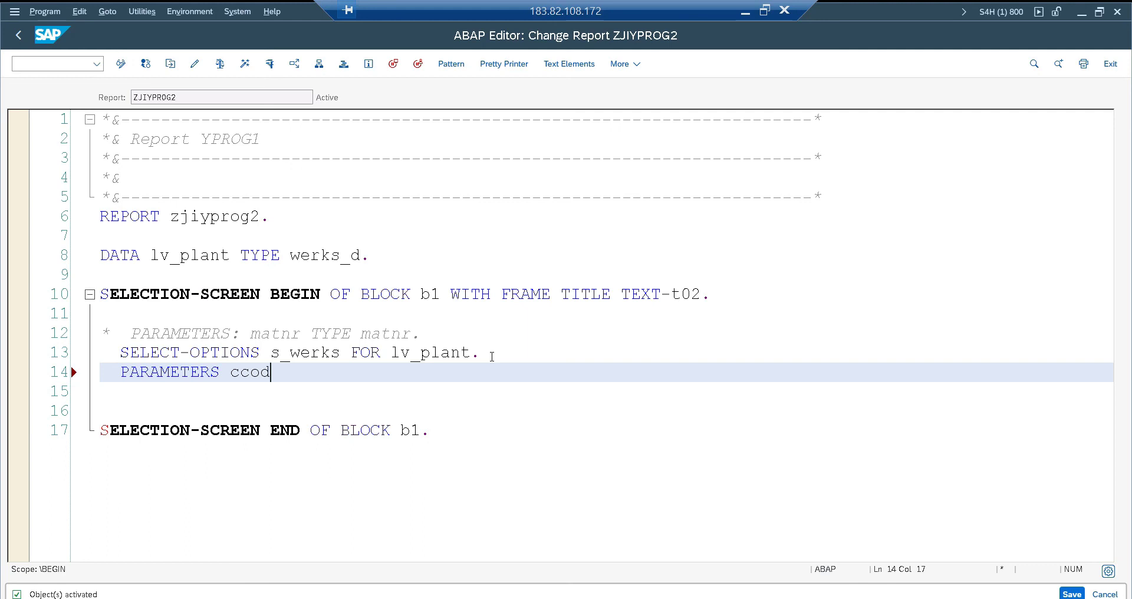
type("e type bukrs.")
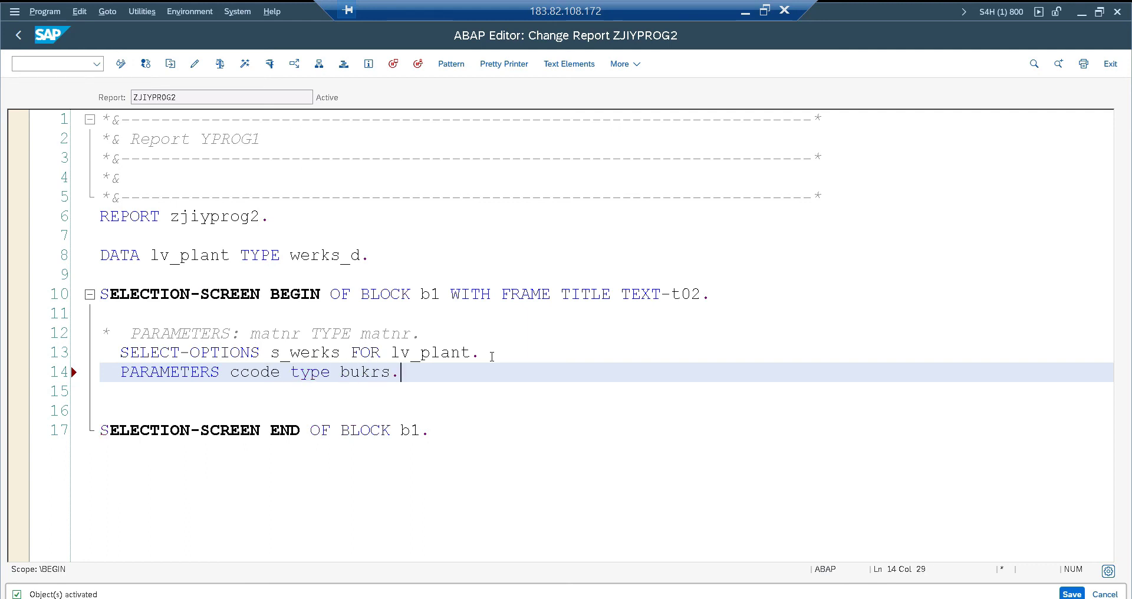
key("ctrl+F3")
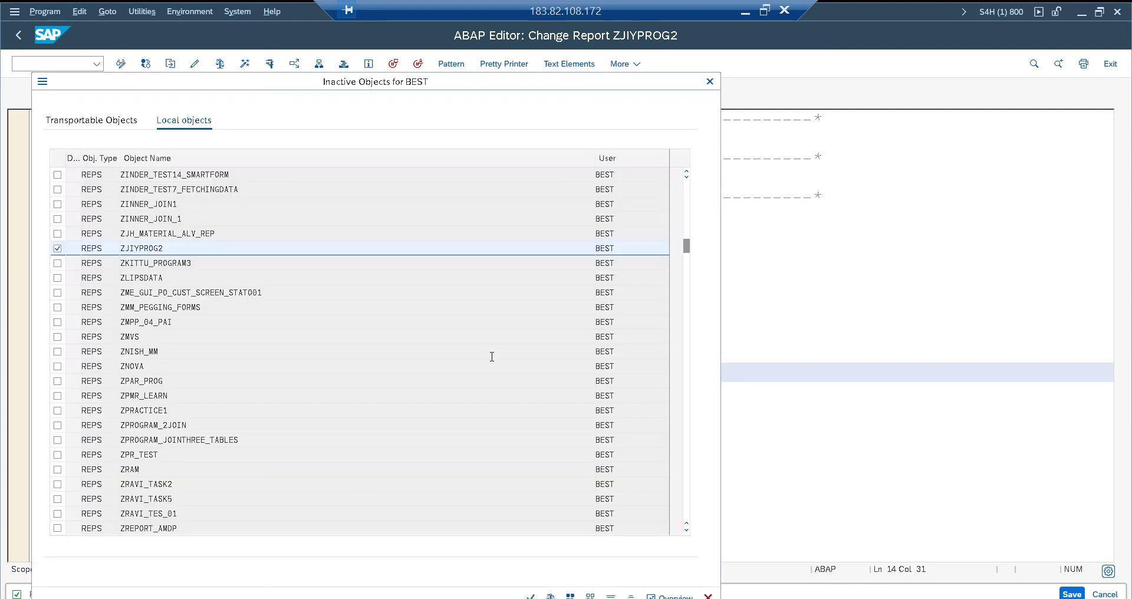
key("Return")
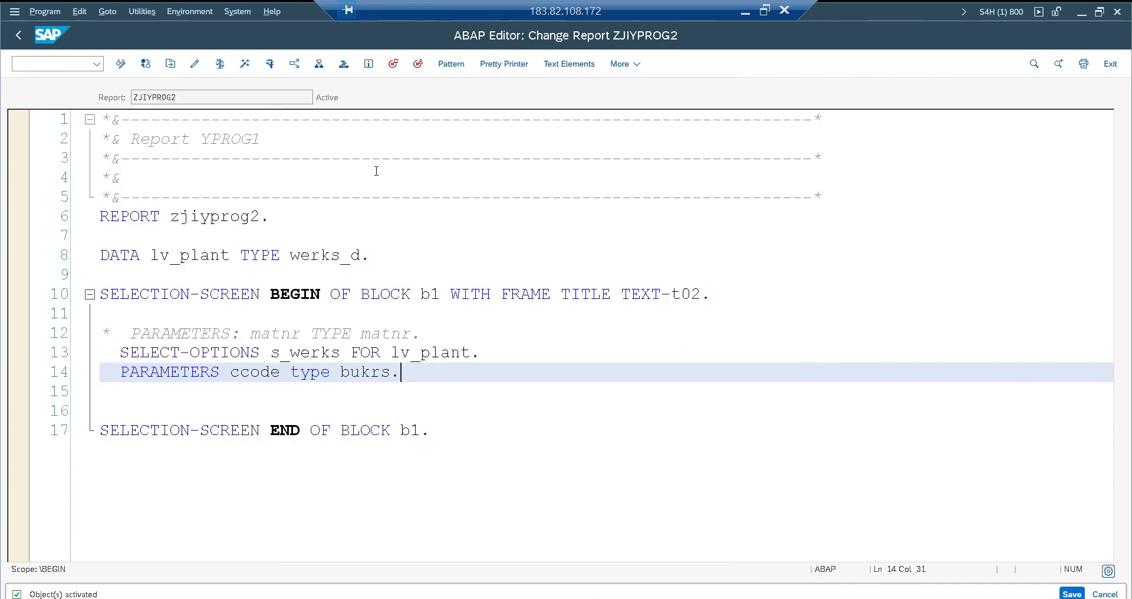
- Execute RS_COPY_SELECTION_SETS again from ZJIYPROG1 to ZJIYPROG2, then return to the ZJIYPROG2 editor
key("alt+Tab")
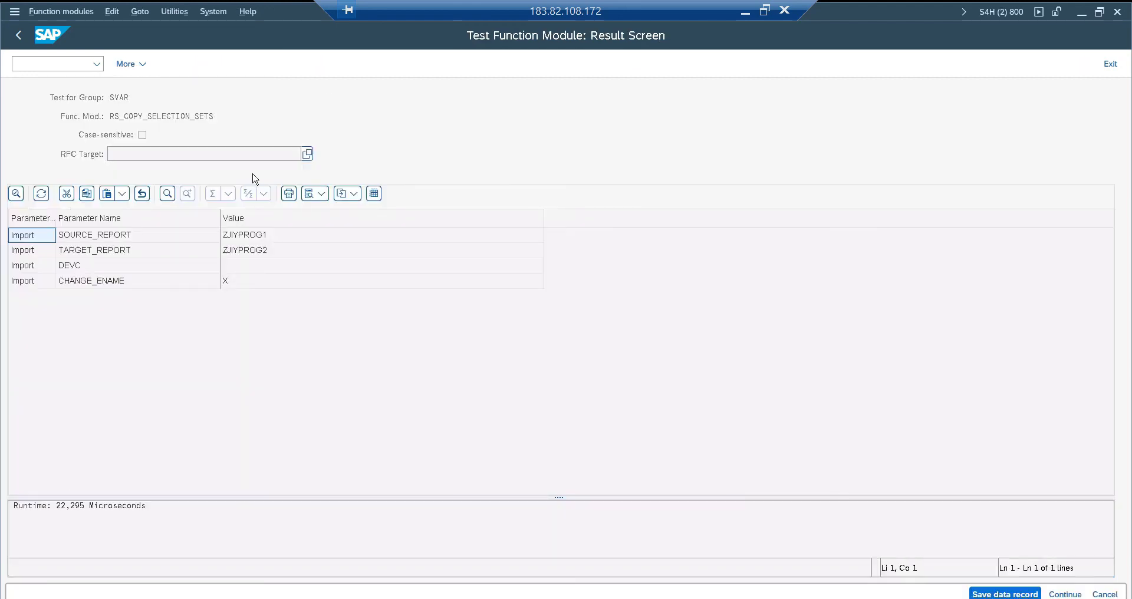
key("F3")
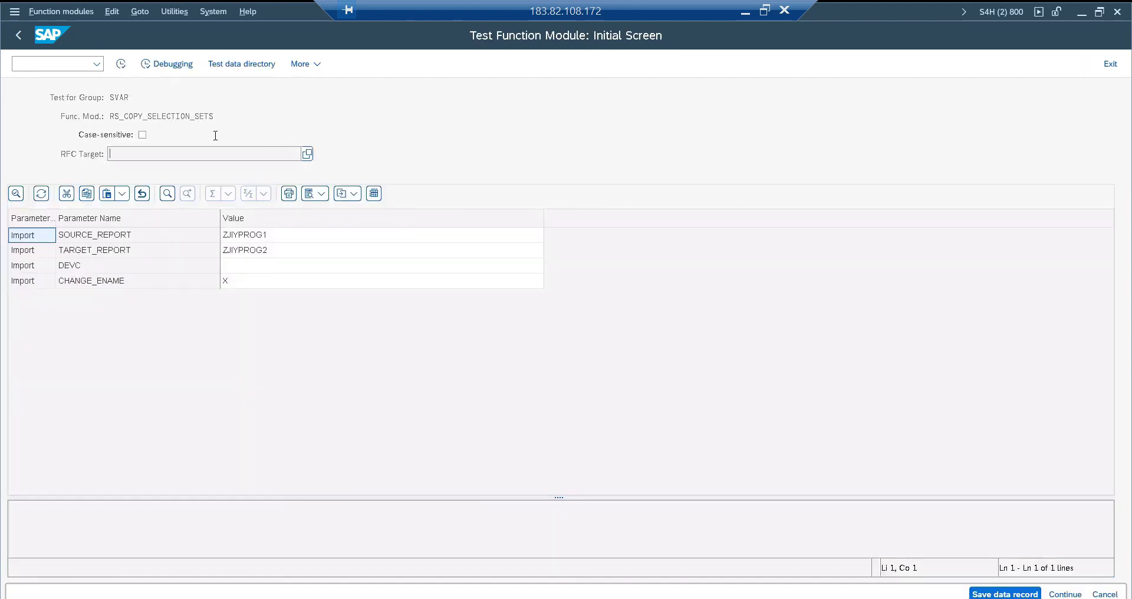
key("F8")
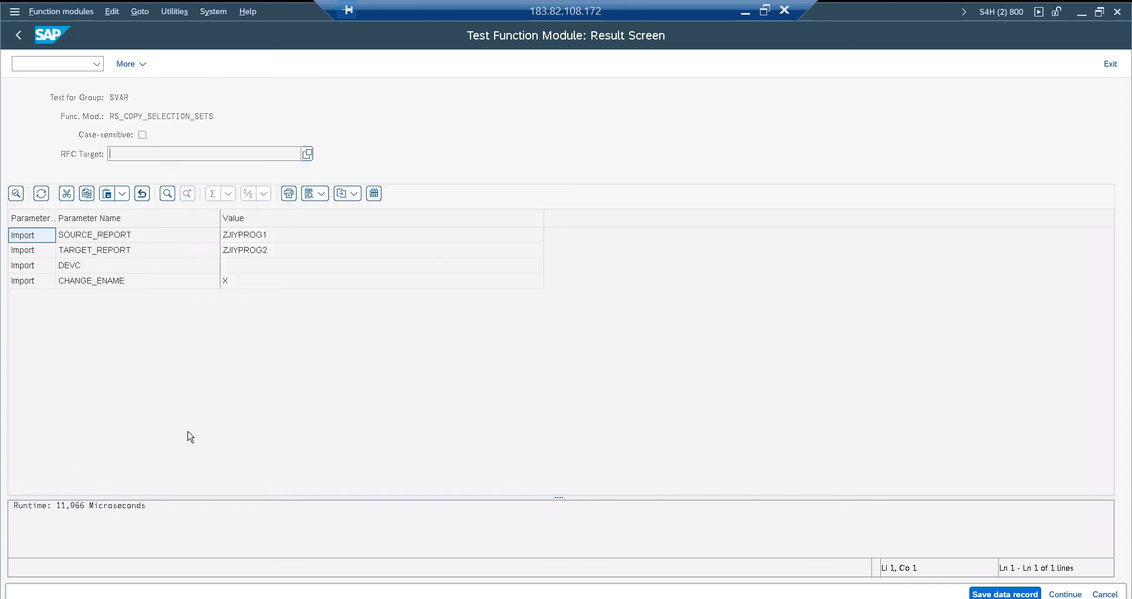
key("alt+Tab")
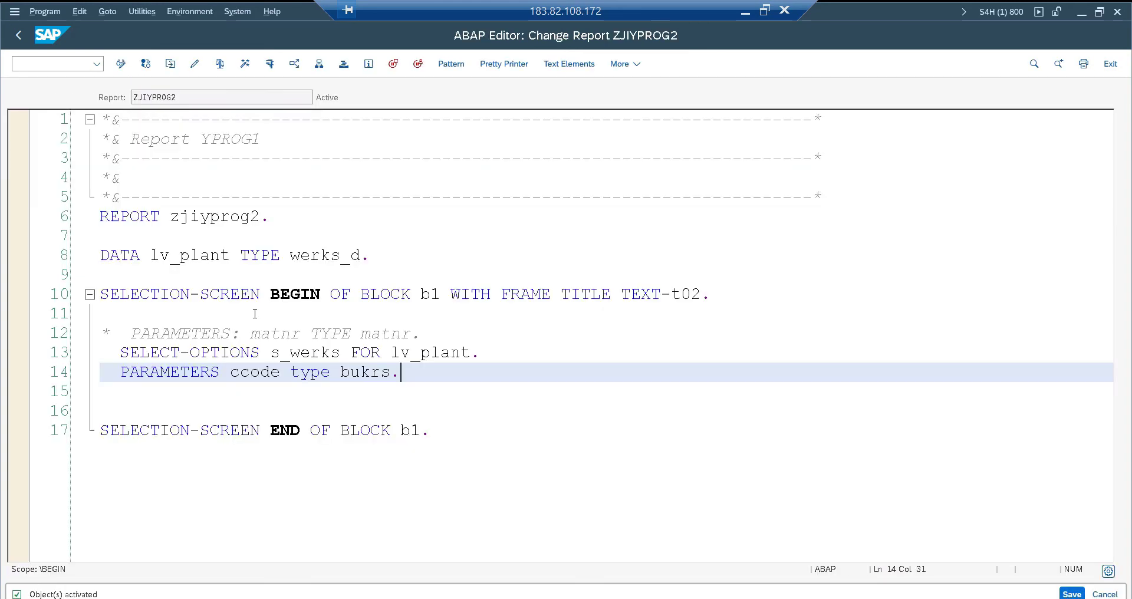
- Run revised ZJIYPROG2, load VARIANT1, and review plants 1000–4000 in S_WERKS without changes
key("F8")
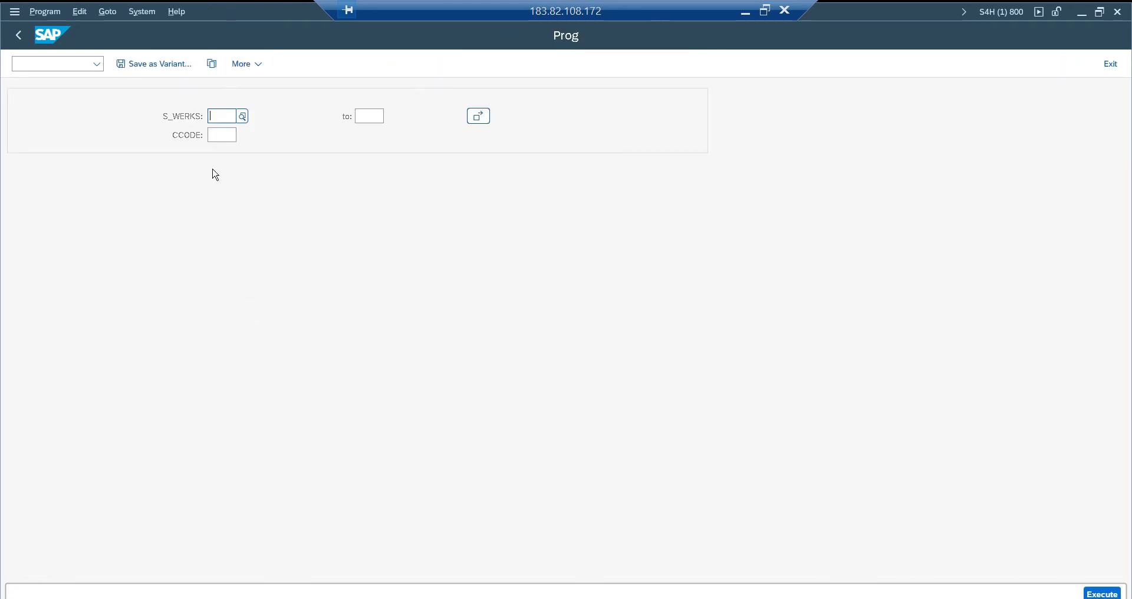
left_click(212, 64)
double_click(116, 268)
left_click(482, 120)
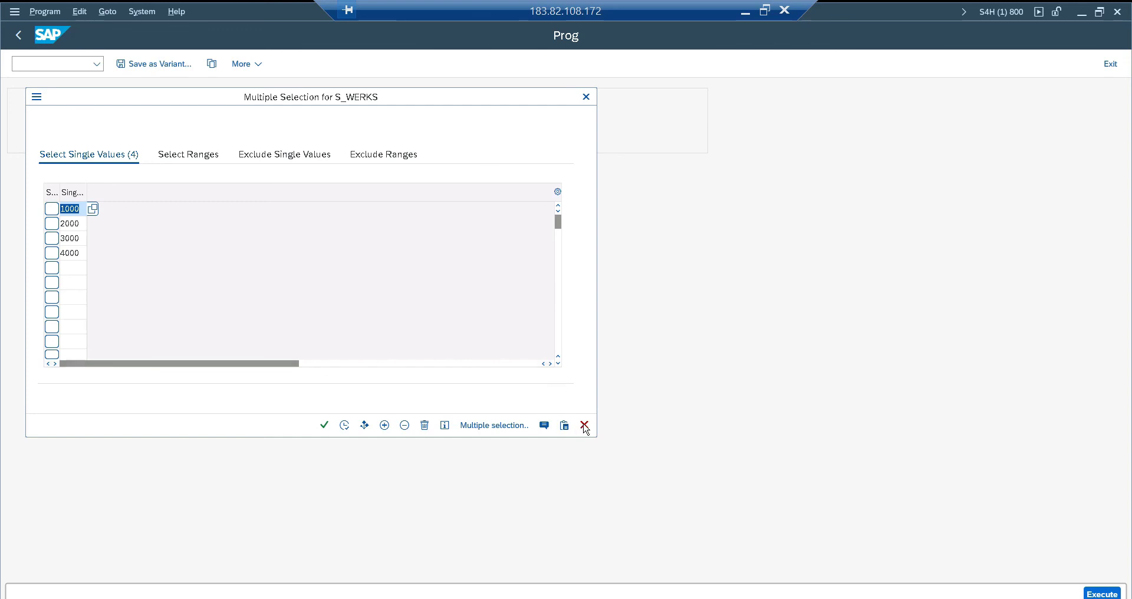
left_click(324, 426)
left_click(584, 424)
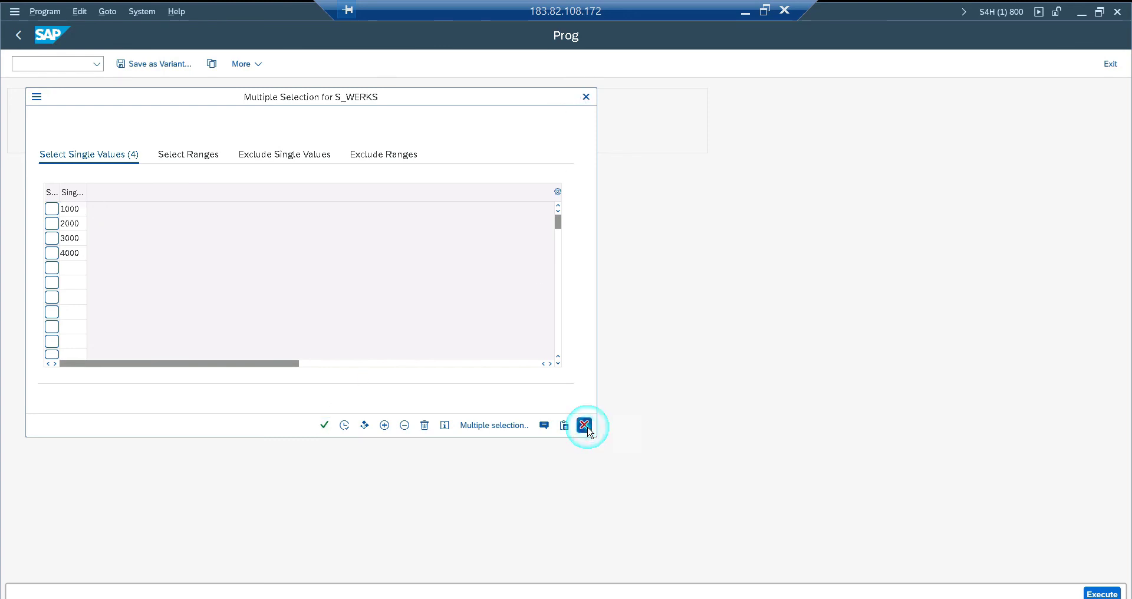